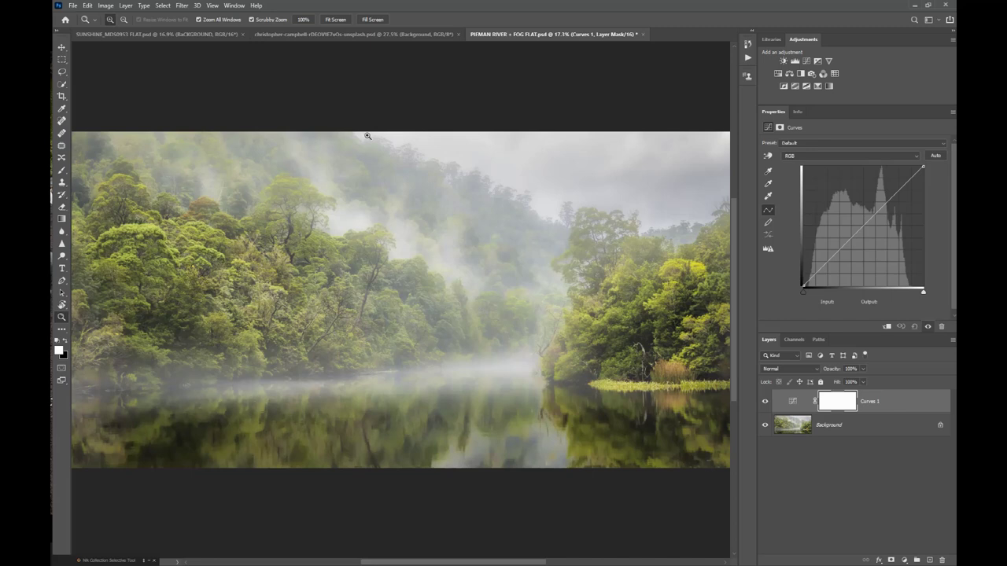
Add a Brightness/Contrast adjustment layer with brightness 21 and contrast 42, and hide it
click(783, 62)
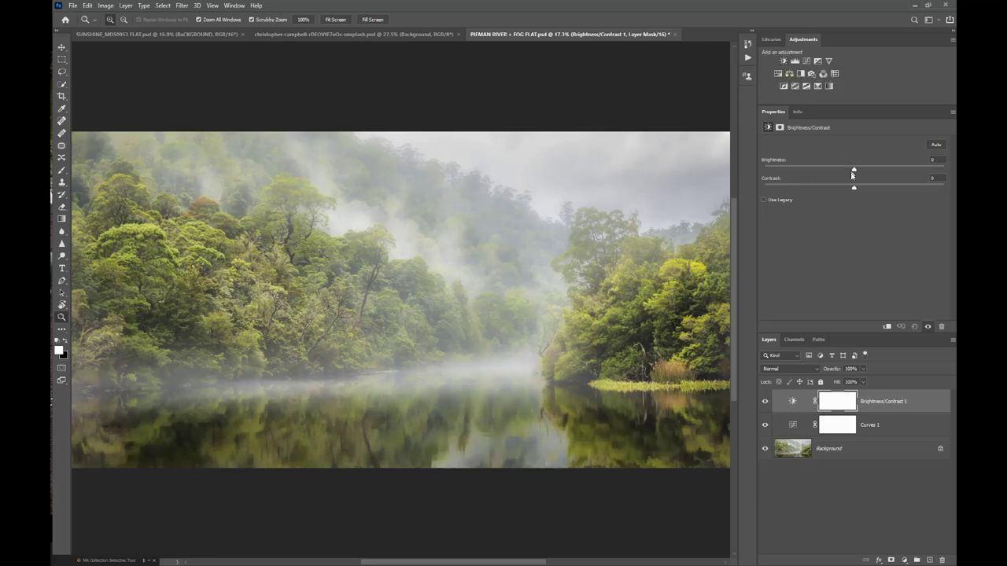
drag(855, 169, 890, 206)
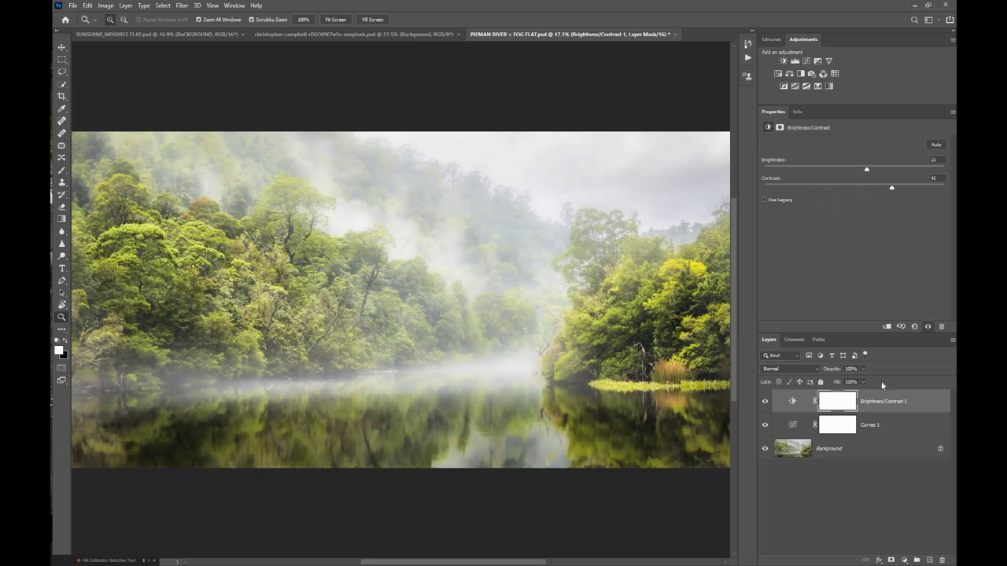
click(765, 403)
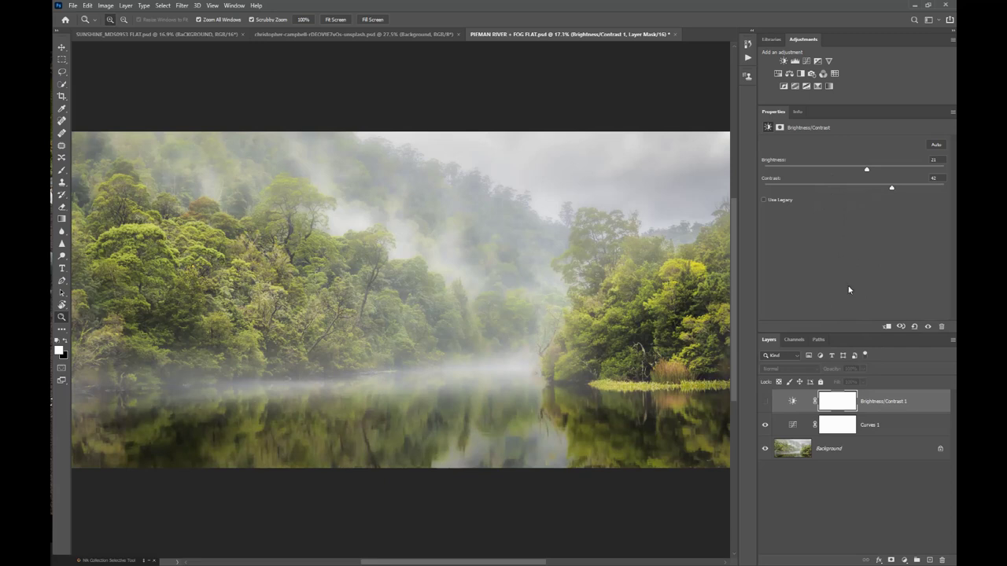
Add a Levels adjustment layer that slightly lightens the midtones, leaving the black and white inputs at 0 and 255, and hide it
click(795, 61)
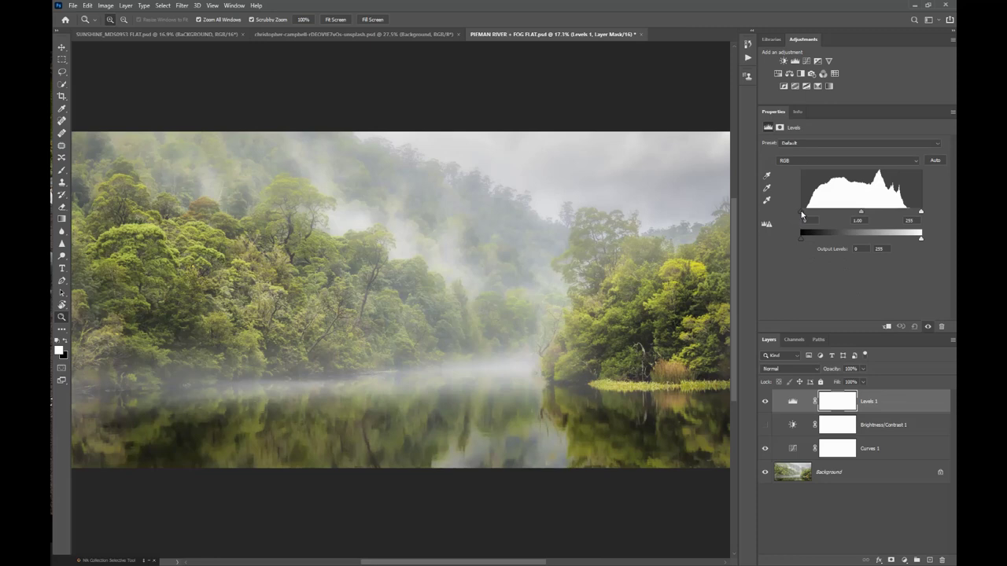
mouse_move(803, 214)
mouse_down()
mouse_move(818, 214)
mouse_move(801, 214)
mouse_up()
drag(922, 214, 857, 212)
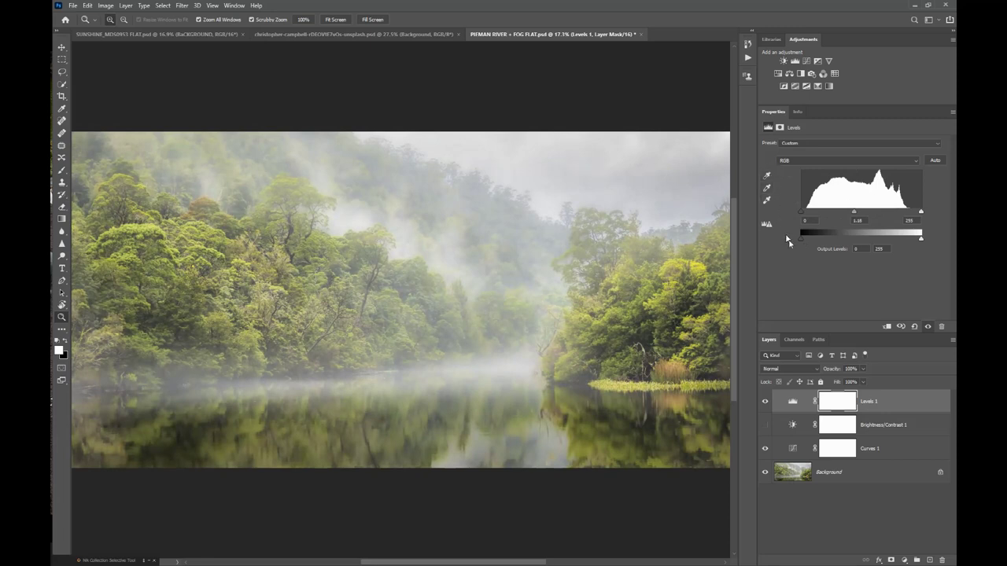
click(765, 403)
Select the Curves 1 layer, change its graph to the finer grid and recalculate the histogram
click(793, 452)
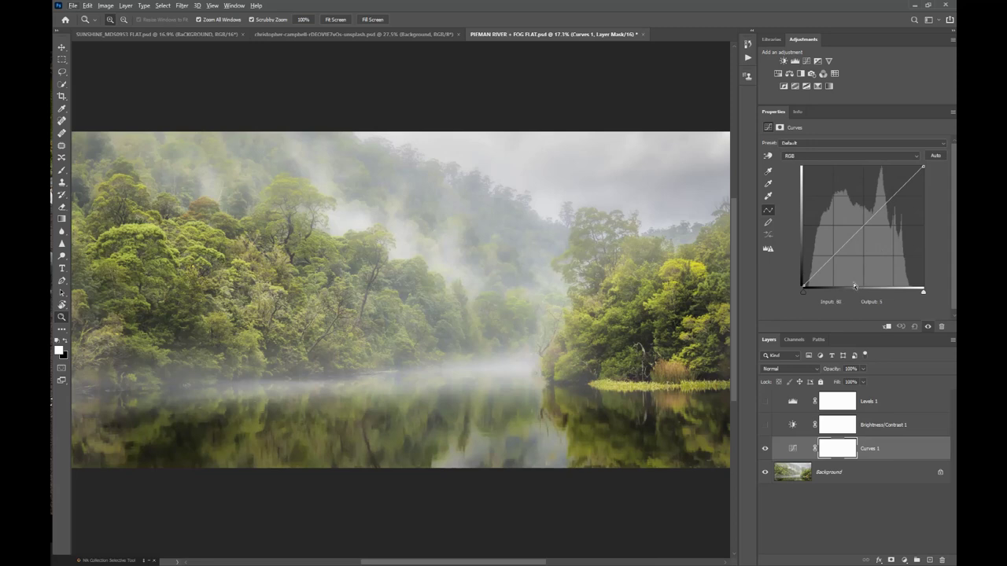
alt+click(883, 247)
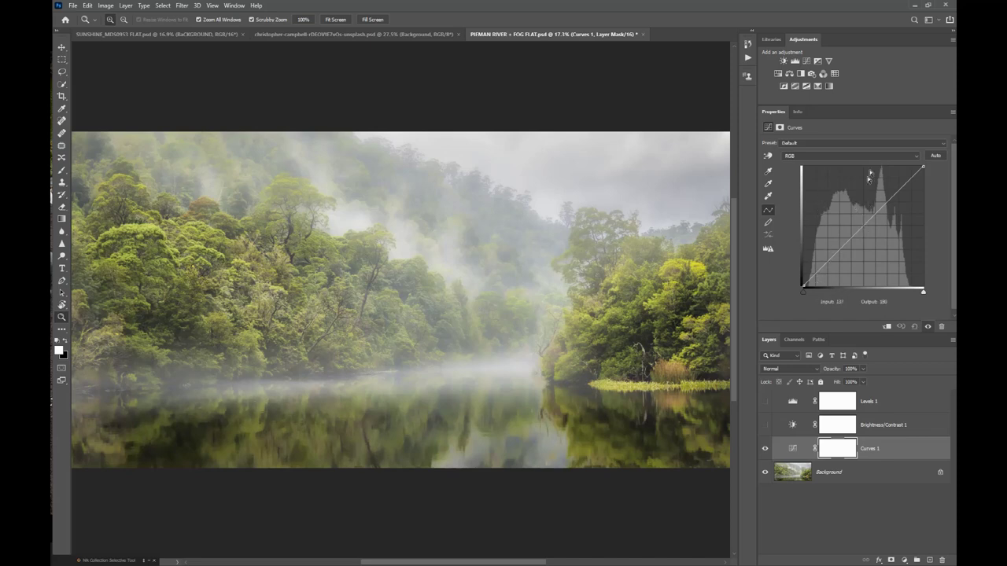
click(768, 249)
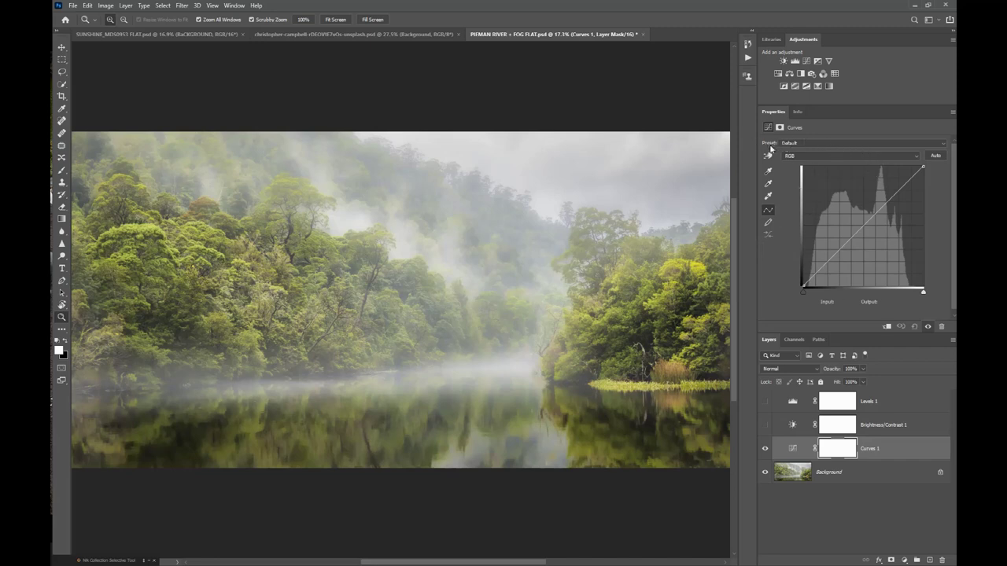
Examine the Curves presets and channel options, keeping Default and RGB, and try out the on-image adjustment tool over the photo
click(819, 140)
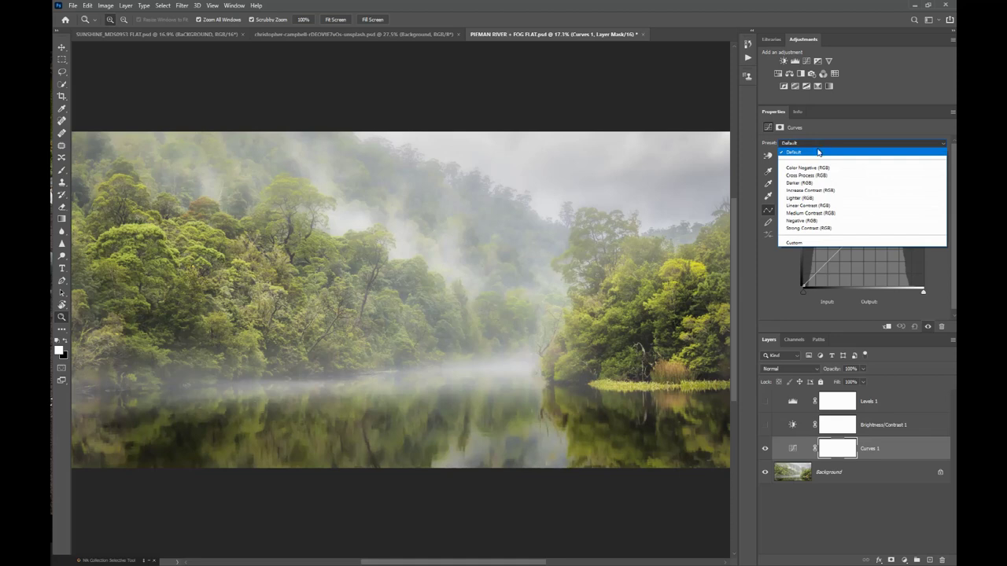
click(816, 152)
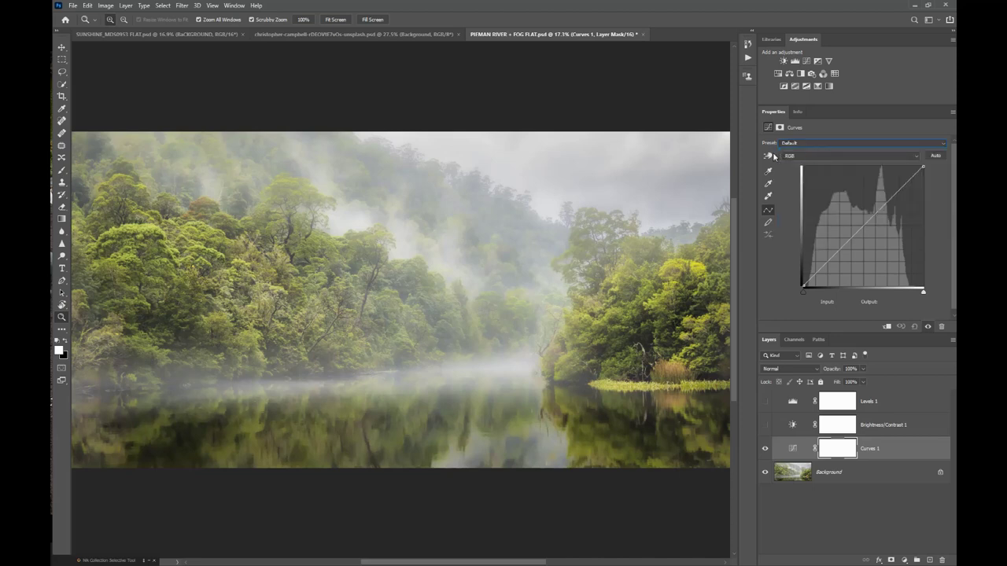
click(827, 155)
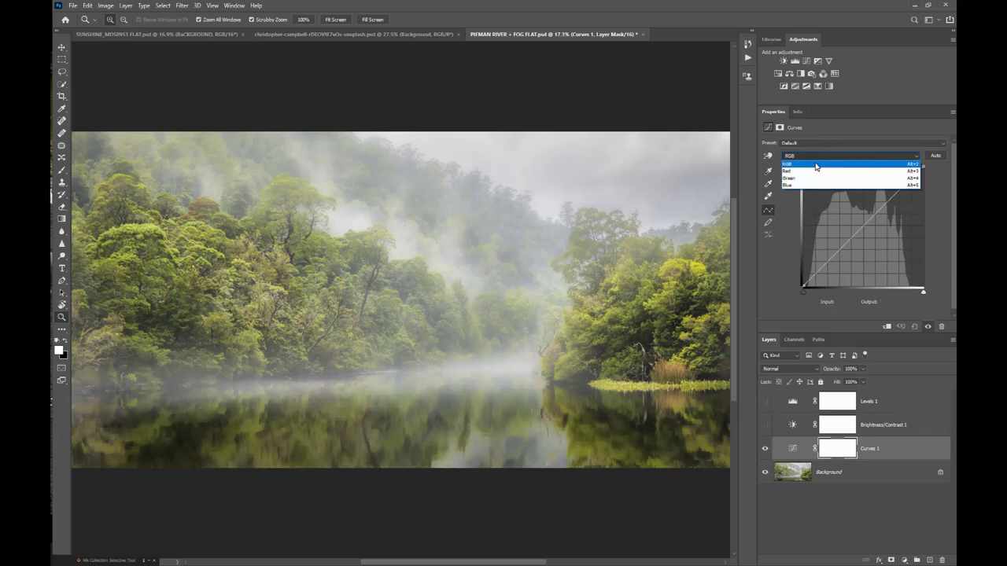
click(815, 165)
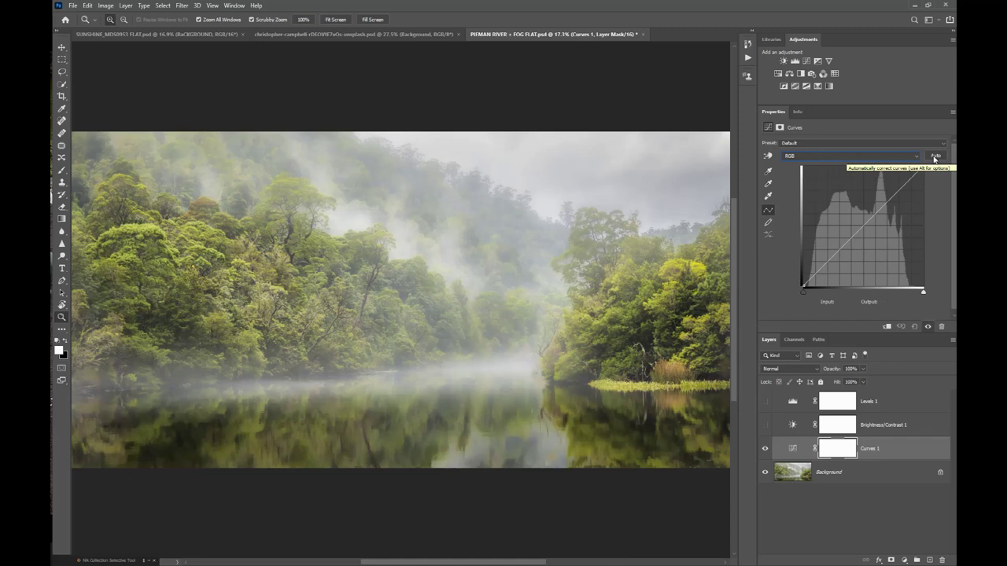
click(767, 156)
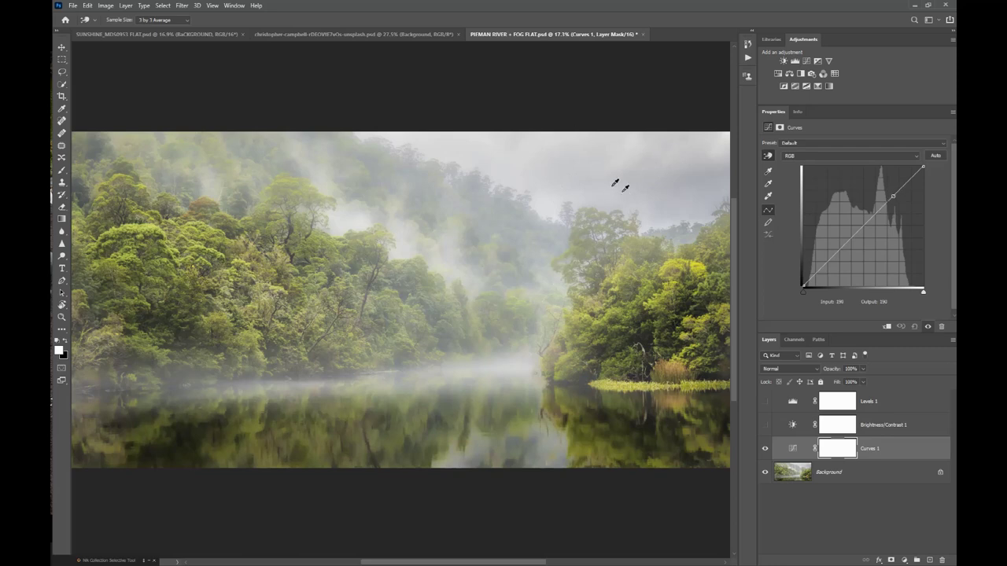
key(z)
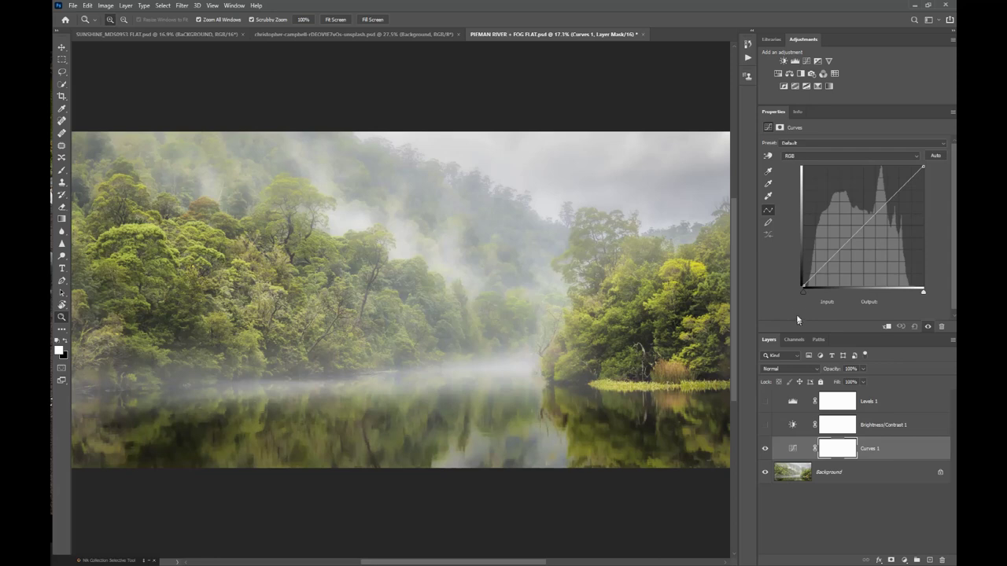
Try brightening the highlights by moving the curve's white point inward, and restore both end points to 0 and 255
mouse_move(803, 291)
mouse_down()
mouse_move(819, 293)
mouse_move(803, 291)
mouse_up()
drag(922, 291, 901, 293)
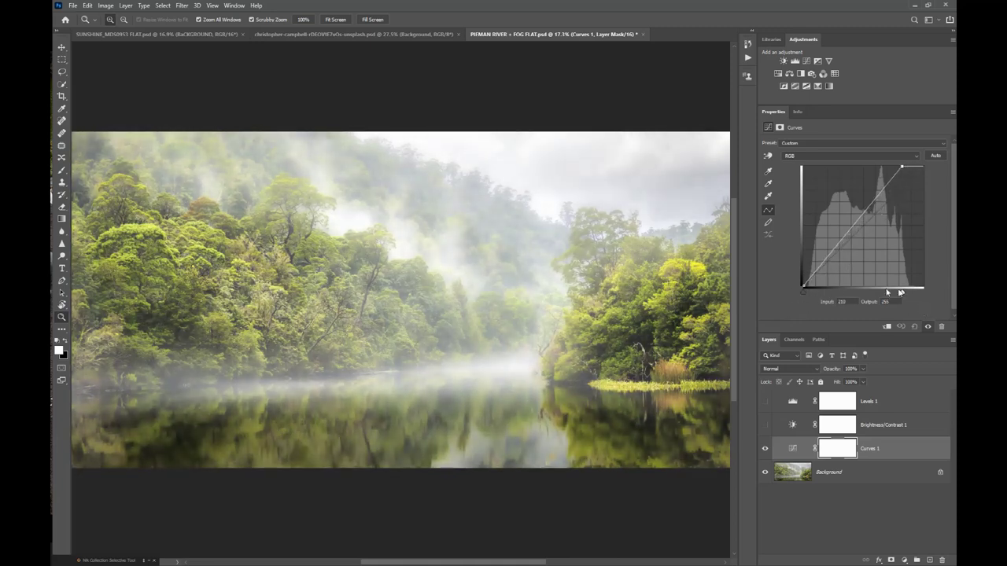
mouse_move(803, 290)
mouse_down()
mouse_move(836, 292)
mouse_move(787, 286)
mouse_up()
drag(903, 295, 926, 291)
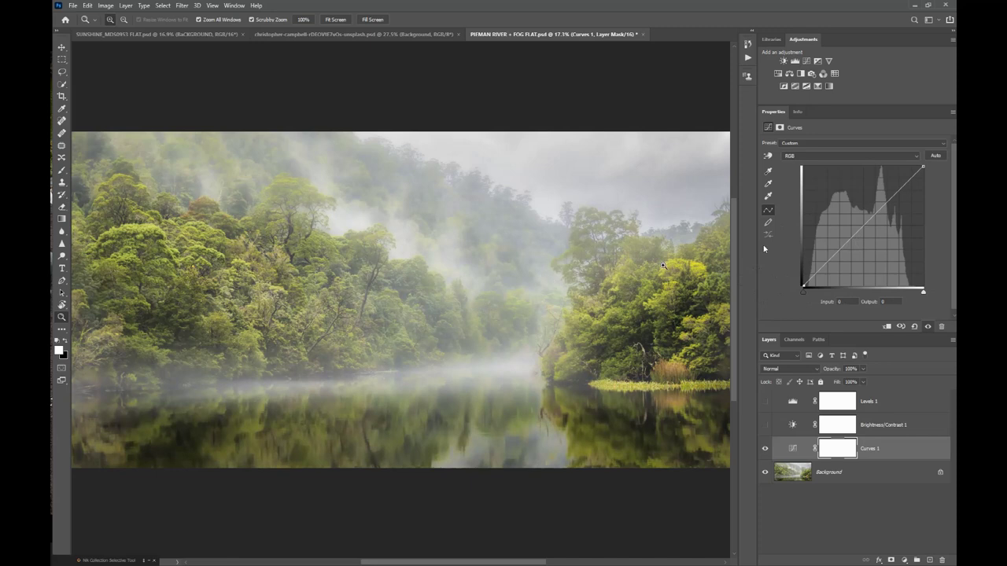
Try darkening the midtones with a curve point at input 128 and output 103, and remove the point
click(863, 225)
drag(863, 225, 864, 236)
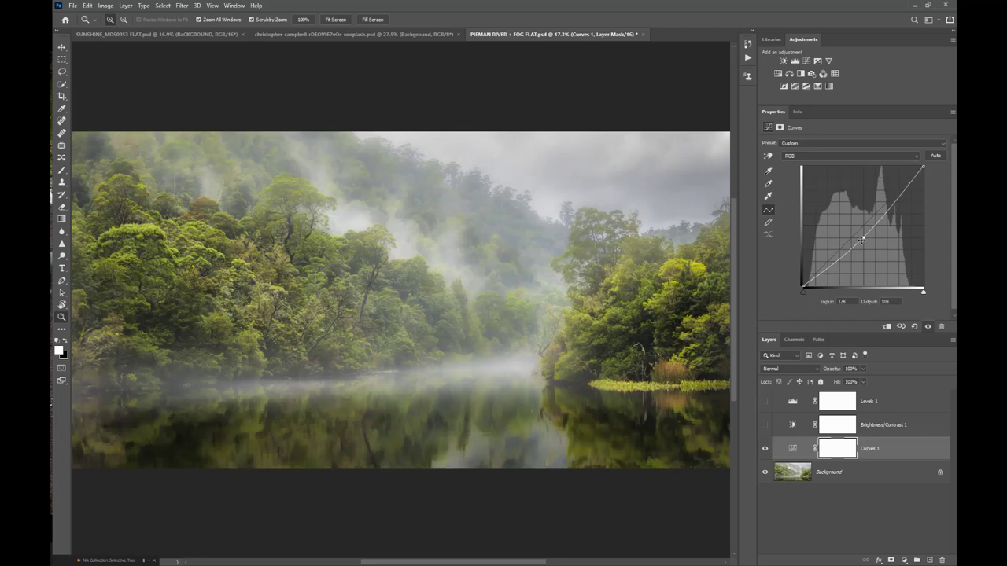
drag(863, 236, 925, 258)
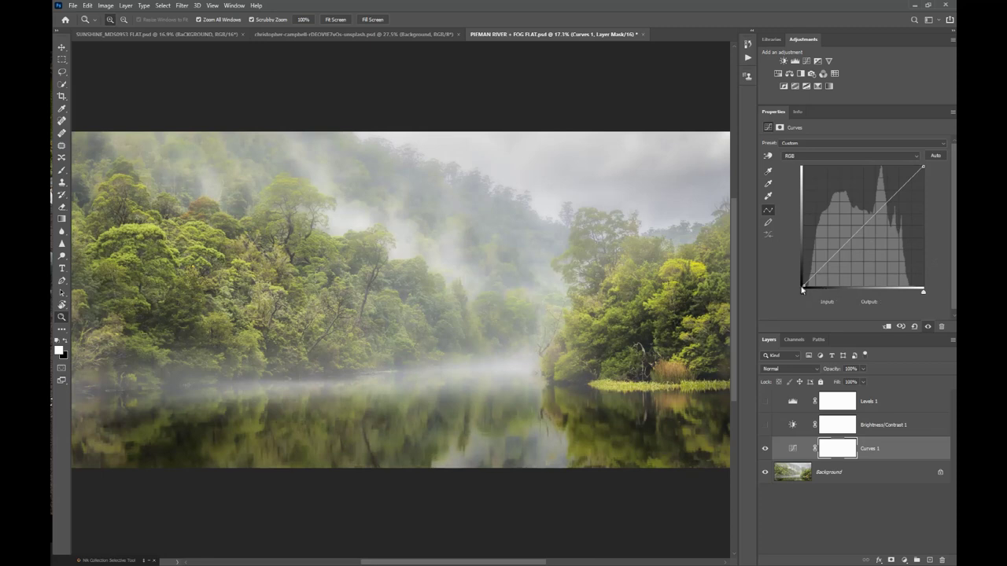
Try increasing contrast by moving the curve's black and white points inward in stages, and return them to 0 and 255
drag(805, 293, 813, 291)
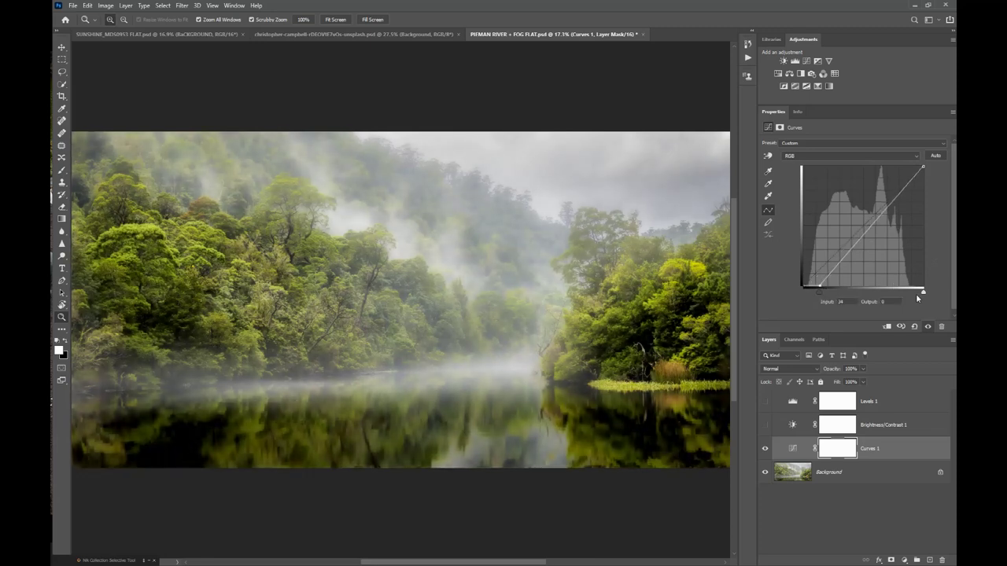
drag(923, 294, 903, 293)
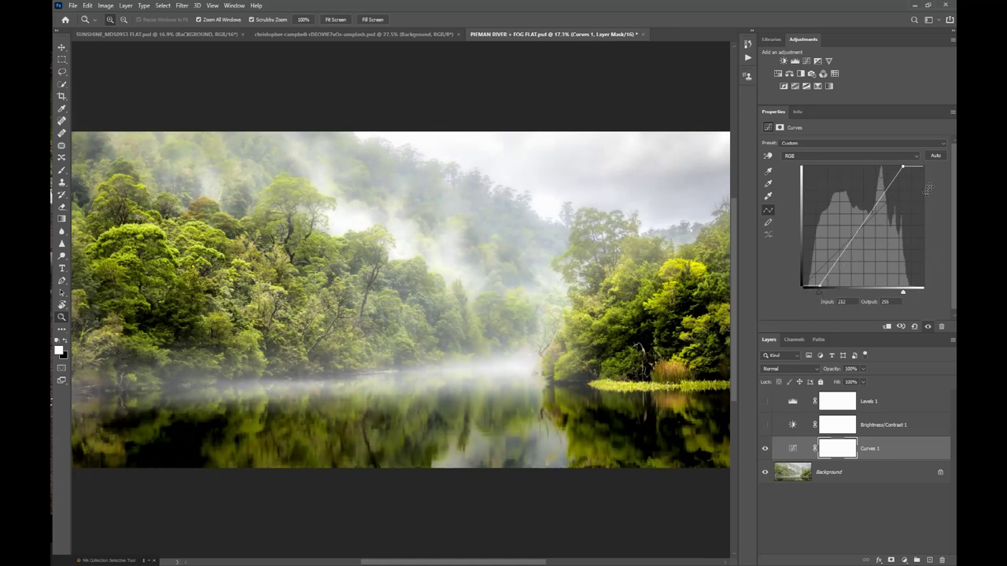
drag(820, 297, 834, 297)
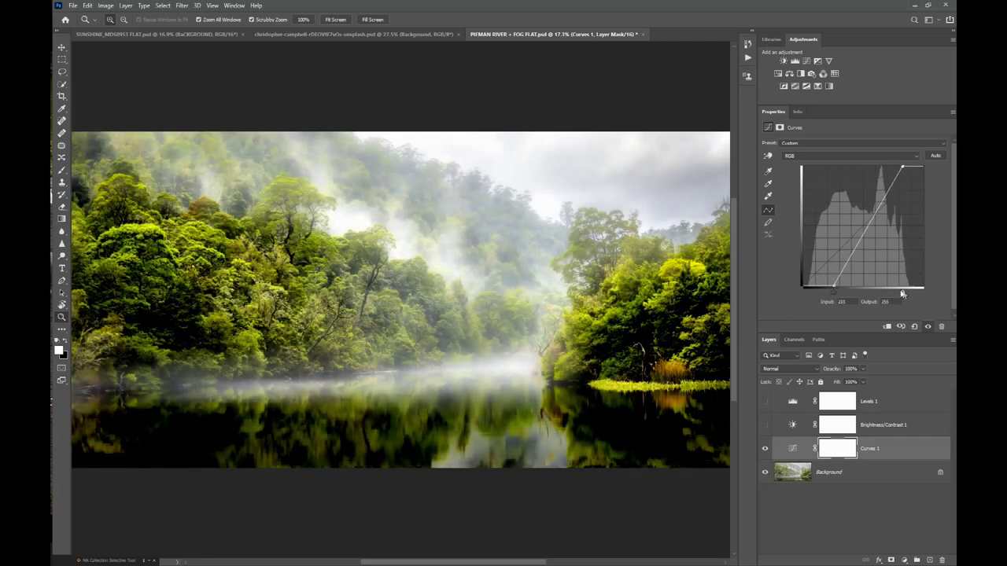
drag(903, 293, 888, 294)
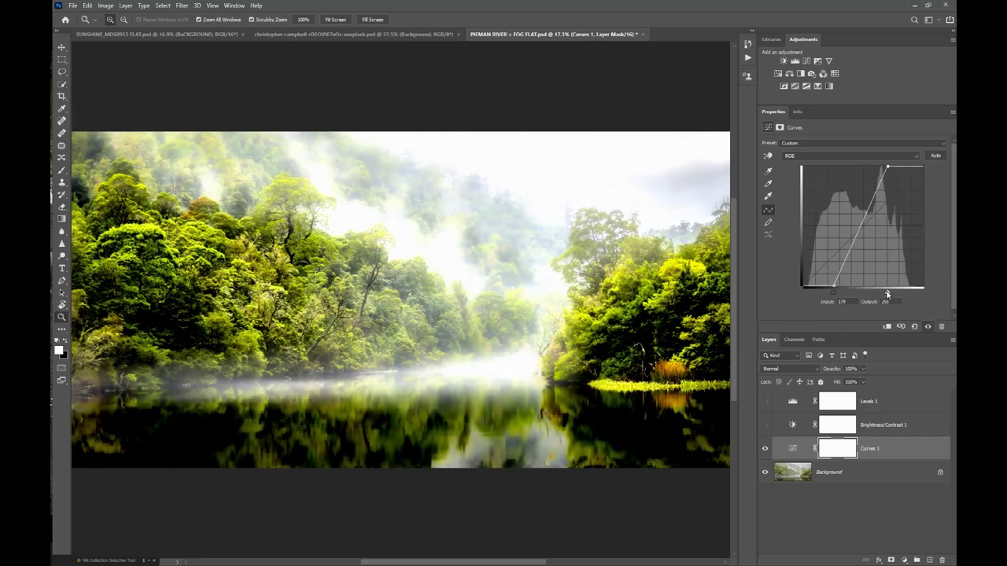
drag(887, 293, 923, 291)
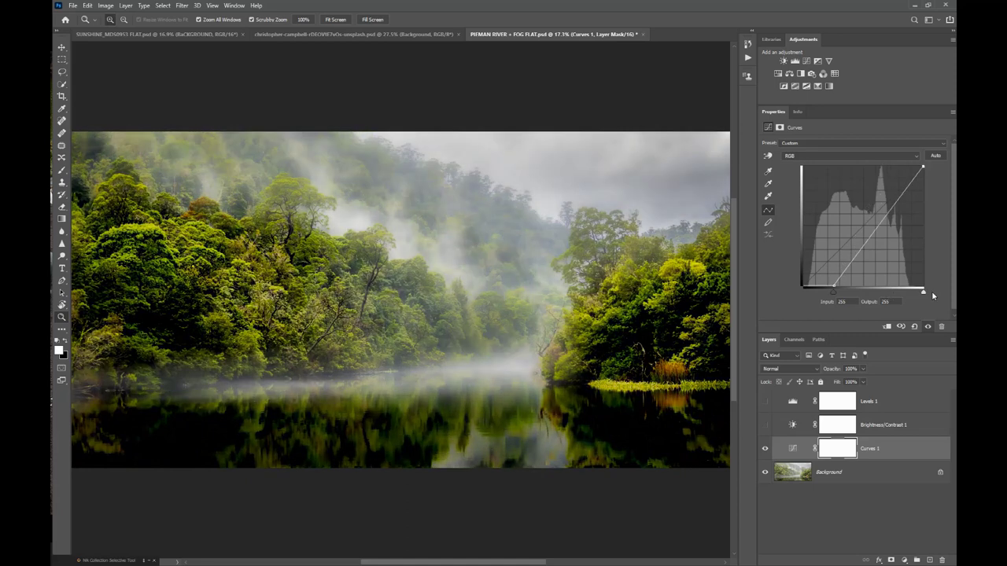
drag(834, 291, 789, 292)
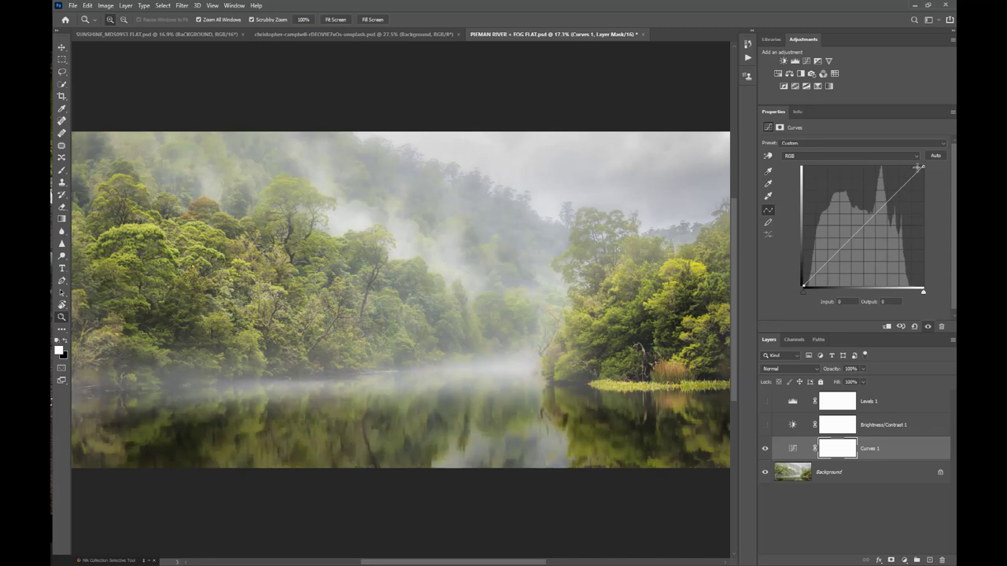
Try dulling the highlights by lowering the white point's output to 187, and reset the curve to the Default preset
click(923, 168)
drag(924, 167, 929, 197)
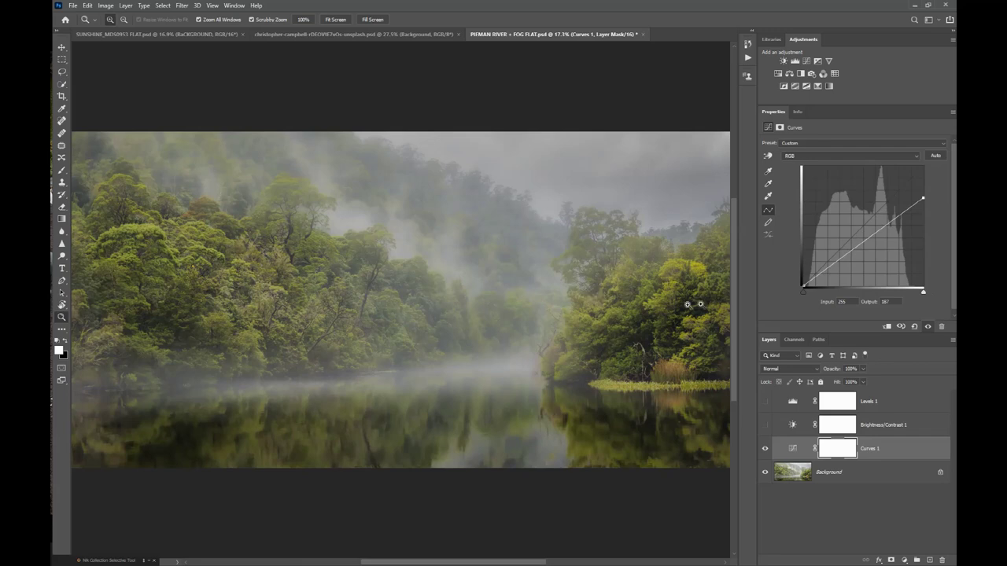
click(907, 142)
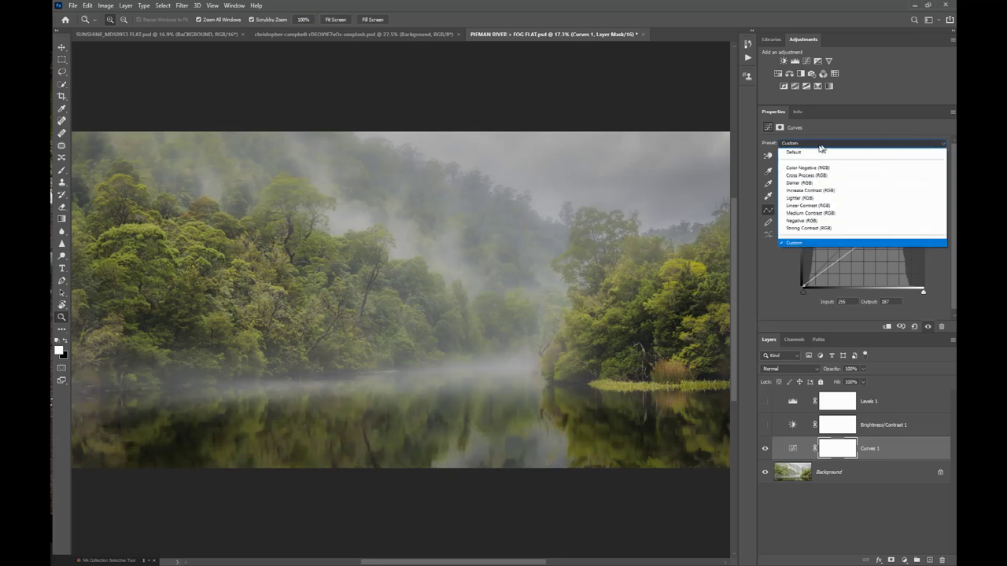
click(795, 154)
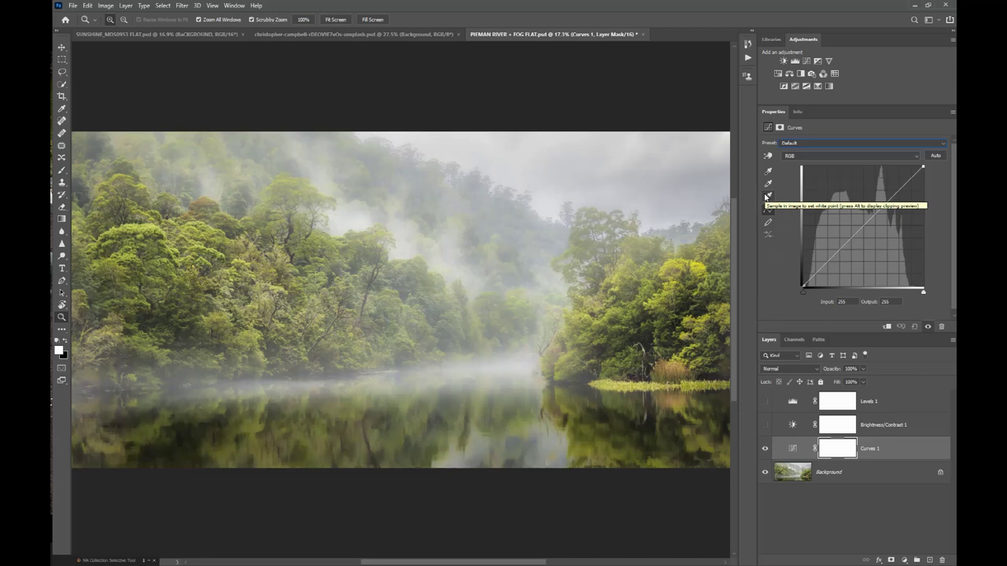
Try previewing shadow clipping while moving the curve's black point far inward, and return it to 0
click(803, 289)
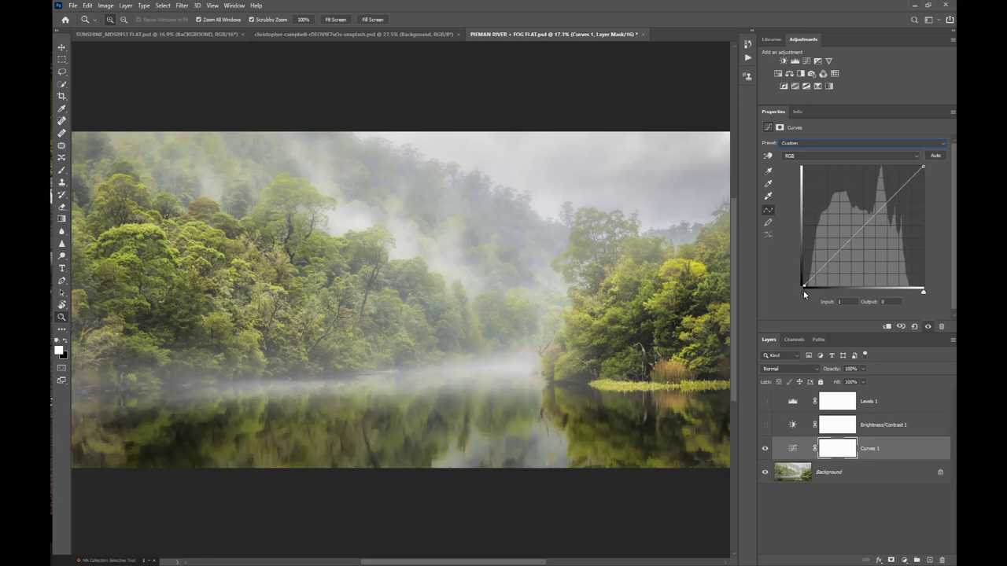
key(alt)
alt+click(803, 290)
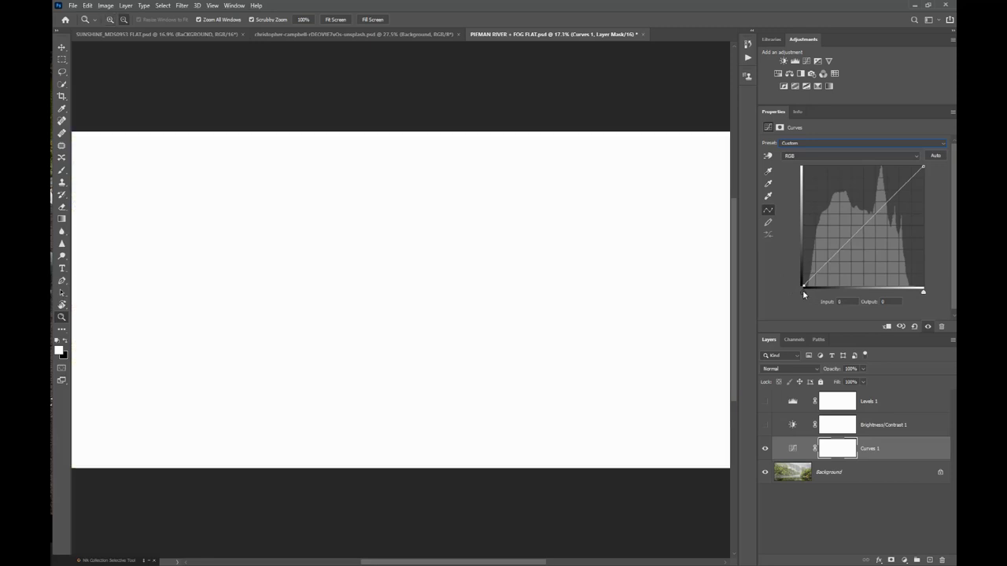
drag(804, 291, 833, 293)
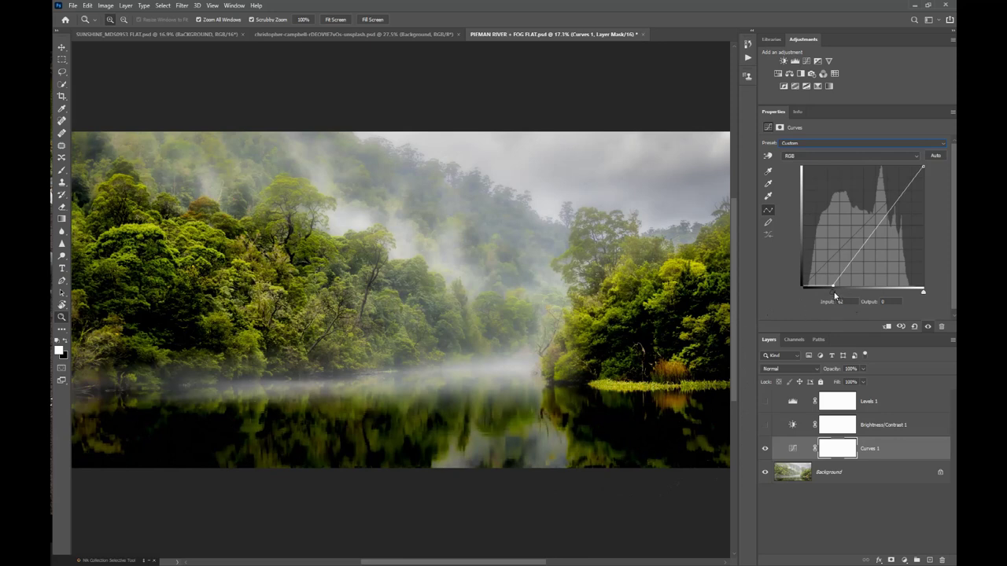
drag(836, 296, 792, 287)
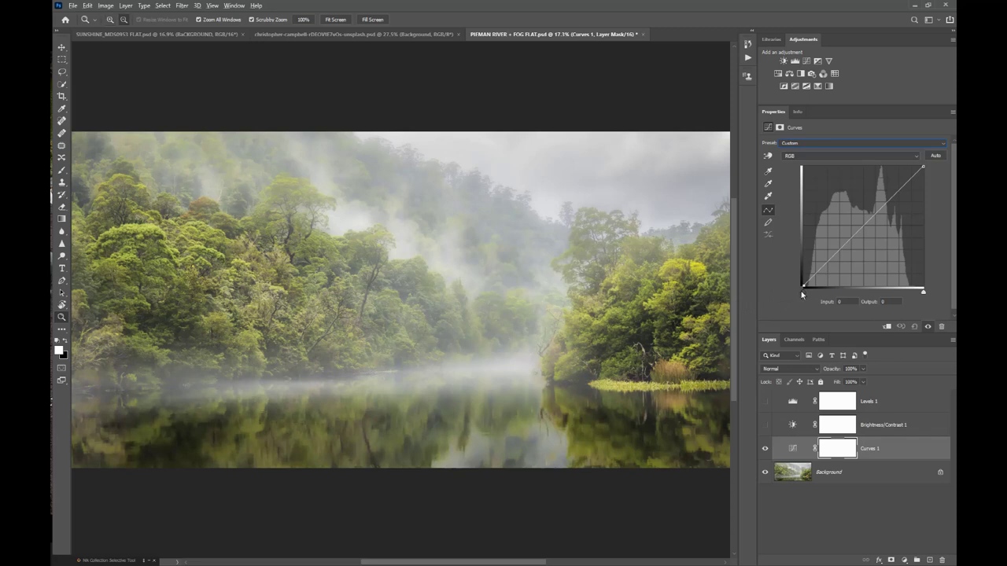
Using the clipping preview, set the curve's black point to input 17 and white point to input 223, and hide Curves 1 for comparison
drag(801, 291, 811, 291)
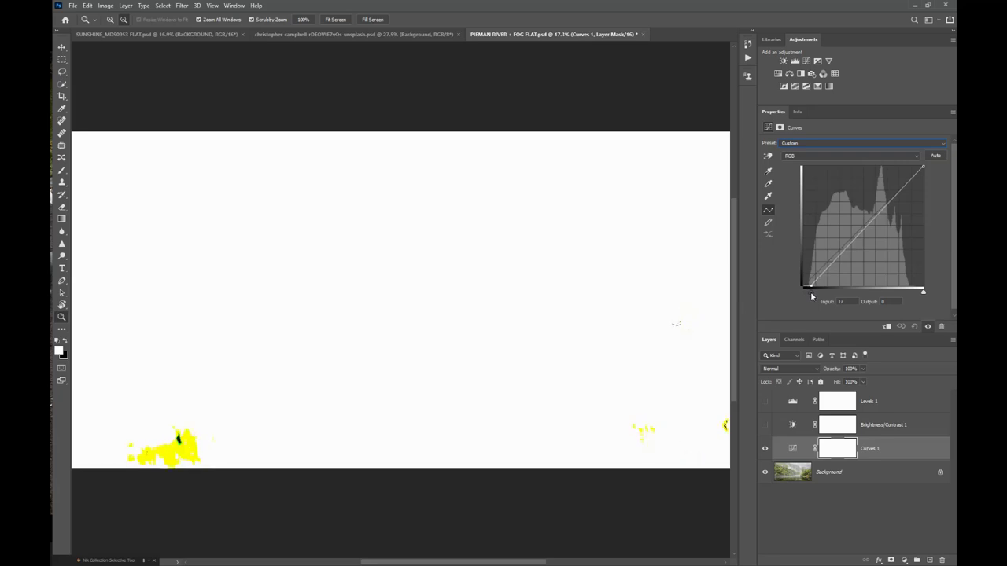
drag(811, 293, 811, 293)
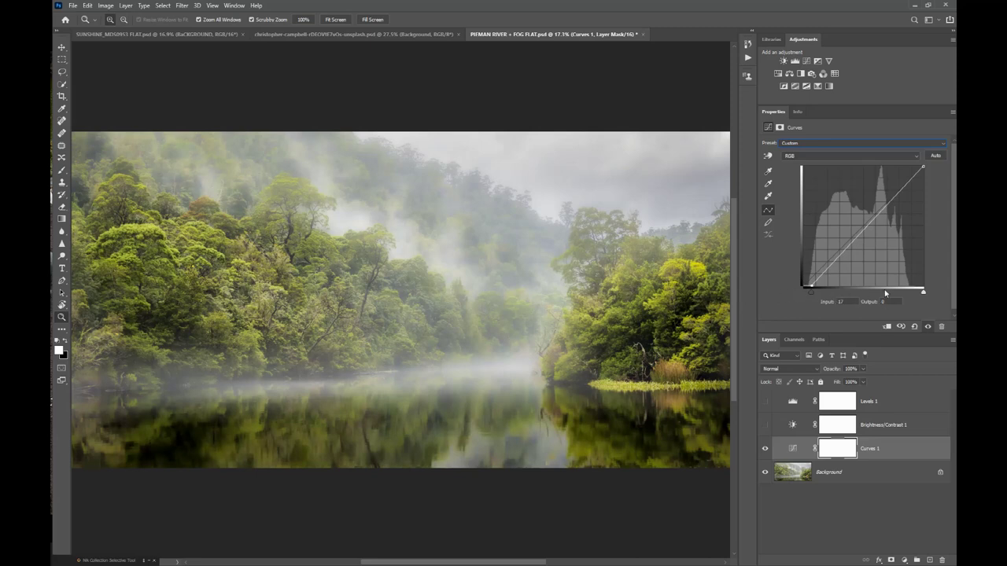
key(alt)
alt+click(925, 293)
mouse_move(925, 295)
mouse_down()
mouse_move(896, 313)
mouse_move(907, 299)
mouse_up()
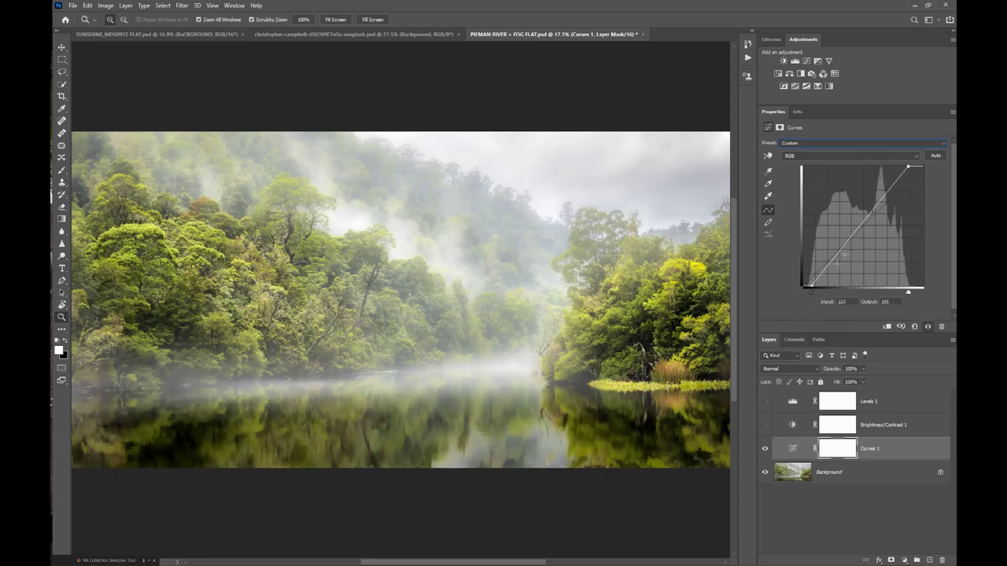
click(764, 450)
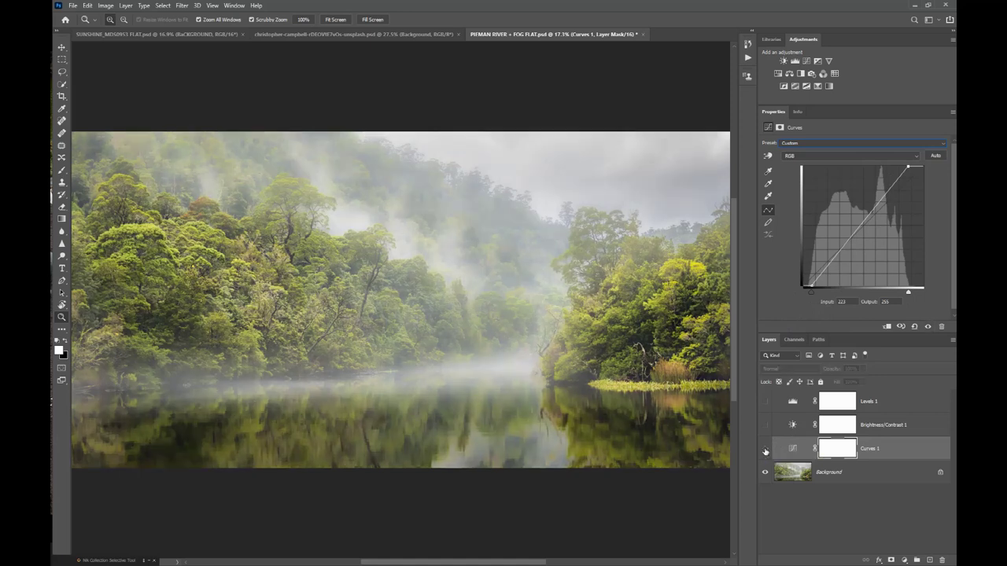
Compare the photo with and without the Curves 1 adjustment, leaving the layer visible
click(765, 450)
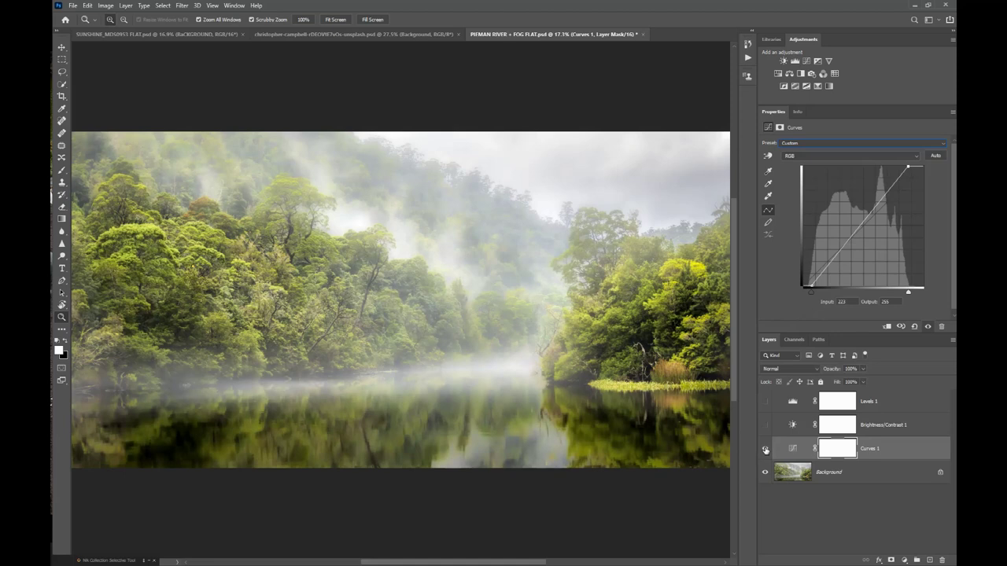
click(764, 450)
click(765, 450)
click(764, 450)
click(765, 450)
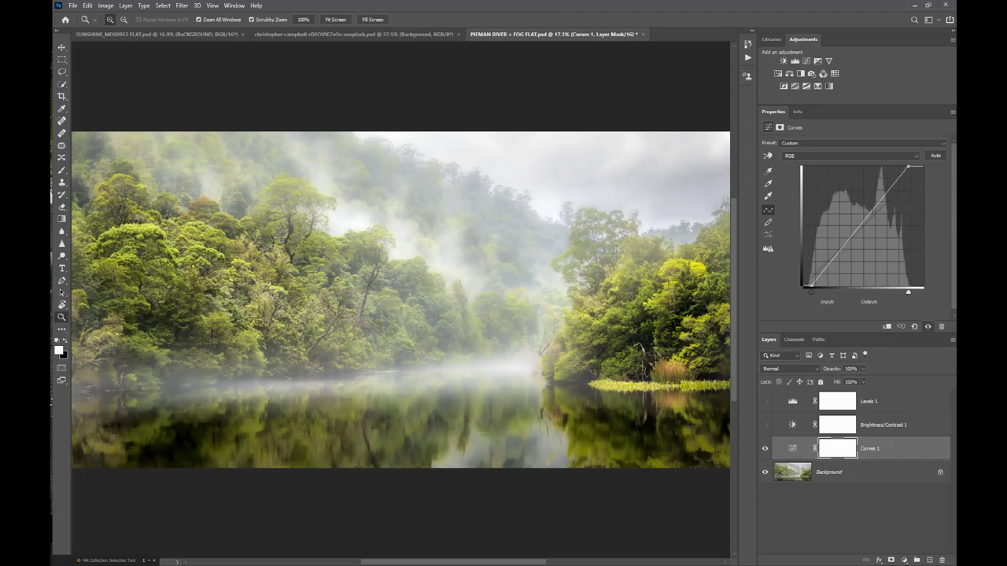
Try adding tonal points with the on-image adjustment tool and raising the upper highlight point to input 194, output 226
click(767, 156)
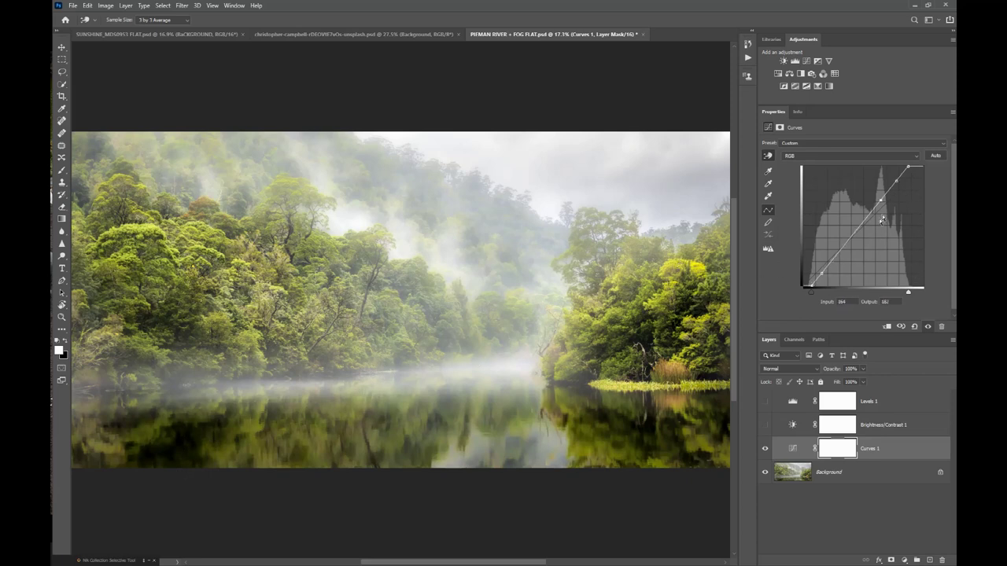
click(769, 157)
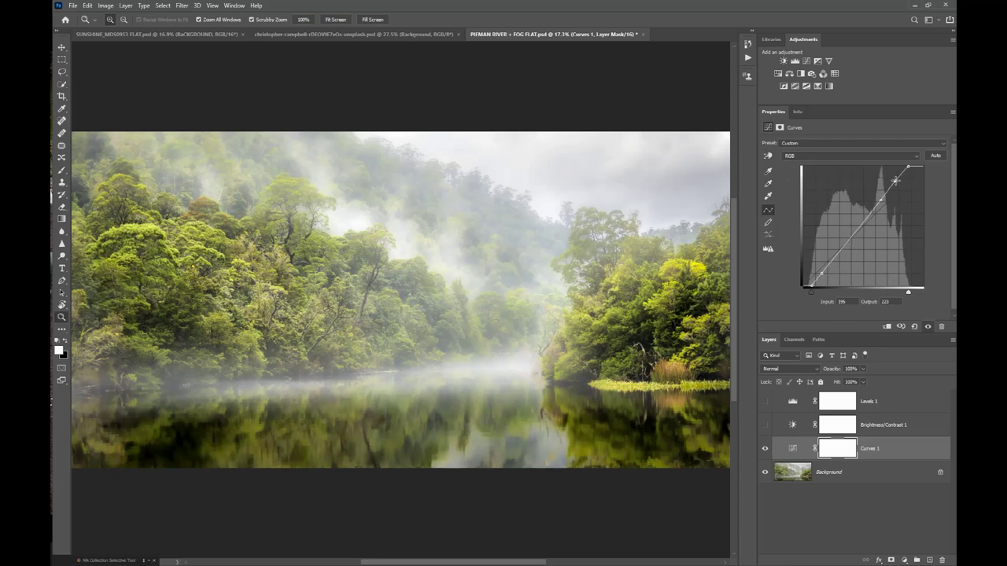
drag(896, 181, 893, 180)
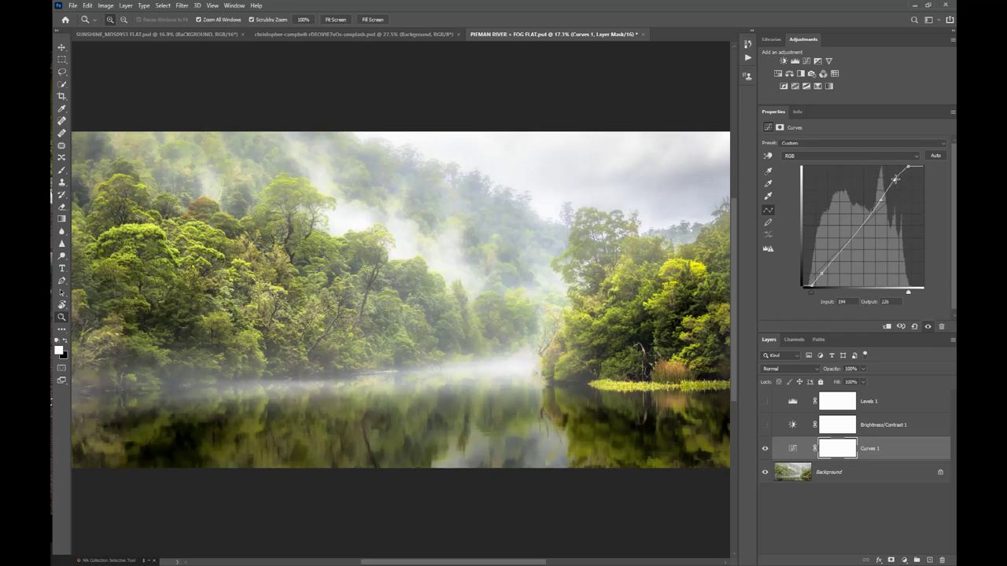
Try bending the curve with extra midtone and shadow points, including one at input 42, output 60, and reset it to the Default preset
click(868, 219)
drag(868, 220, 860, 219)
click(836, 260)
drag(836, 258, 828, 269)
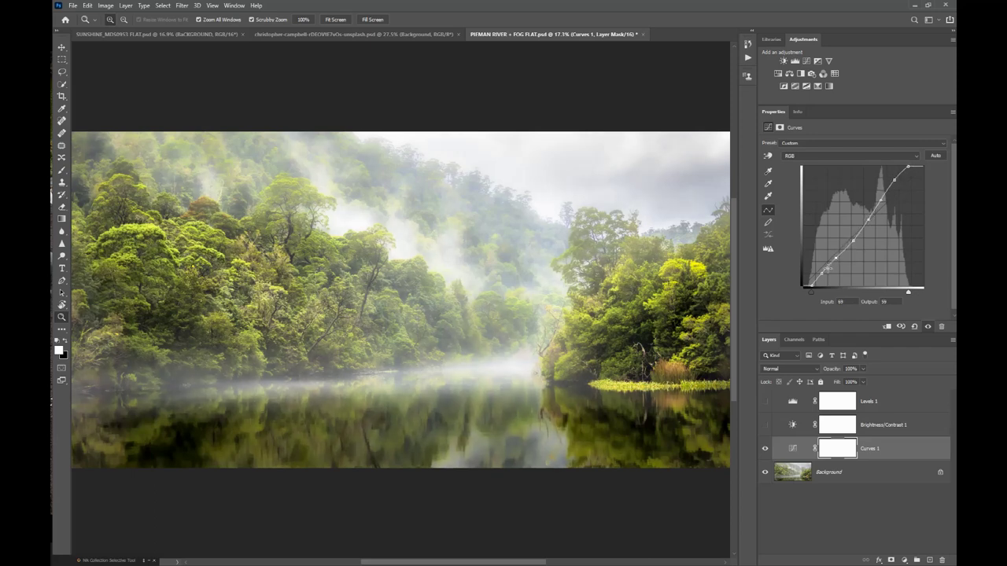
click(862, 231)
mouse_move(836, 258)
mouse_down()
mouse_move(815, 281)
mouse_move(823, 258)
mouse_up()
click(815, 270)
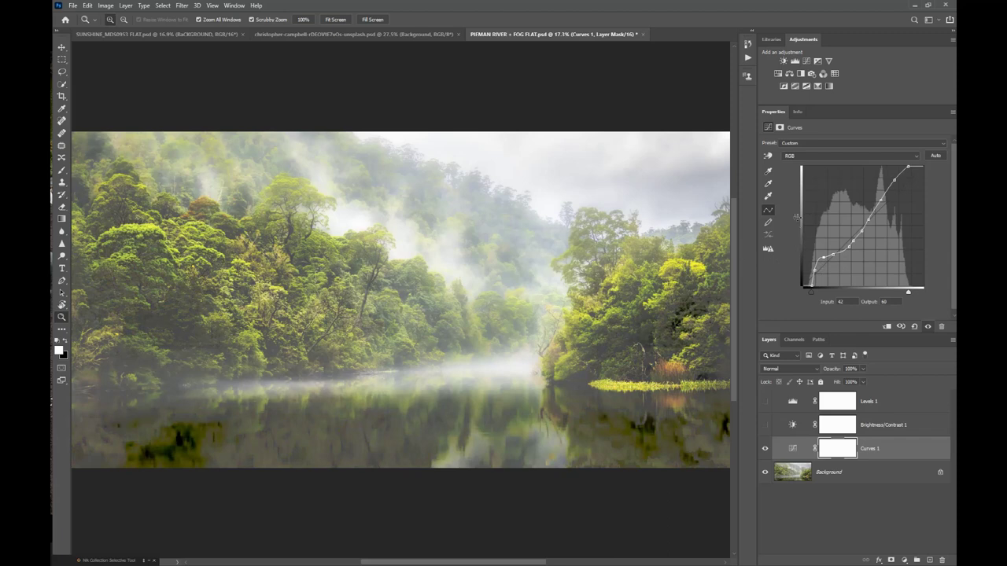
click(831, 144)
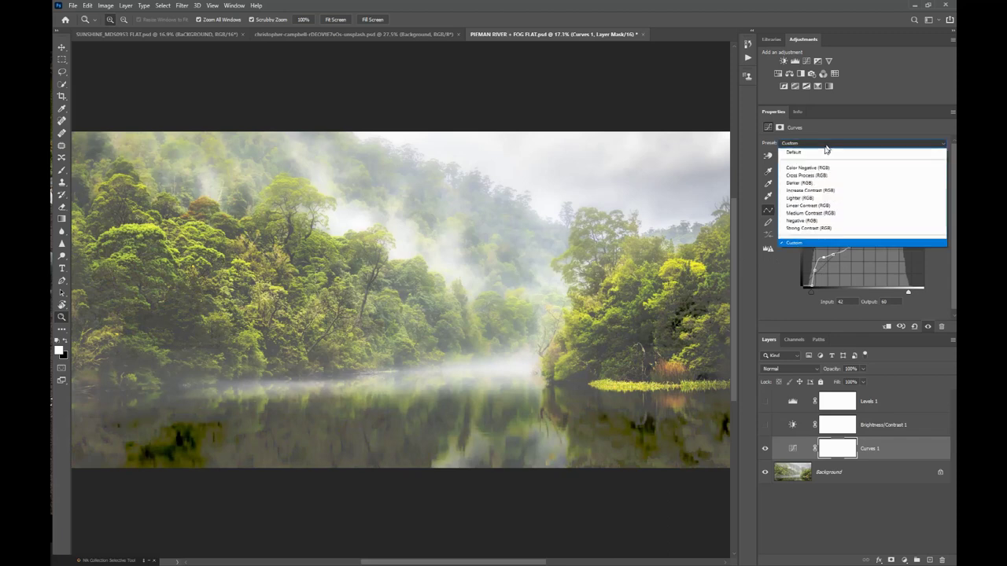
click(817, 152)
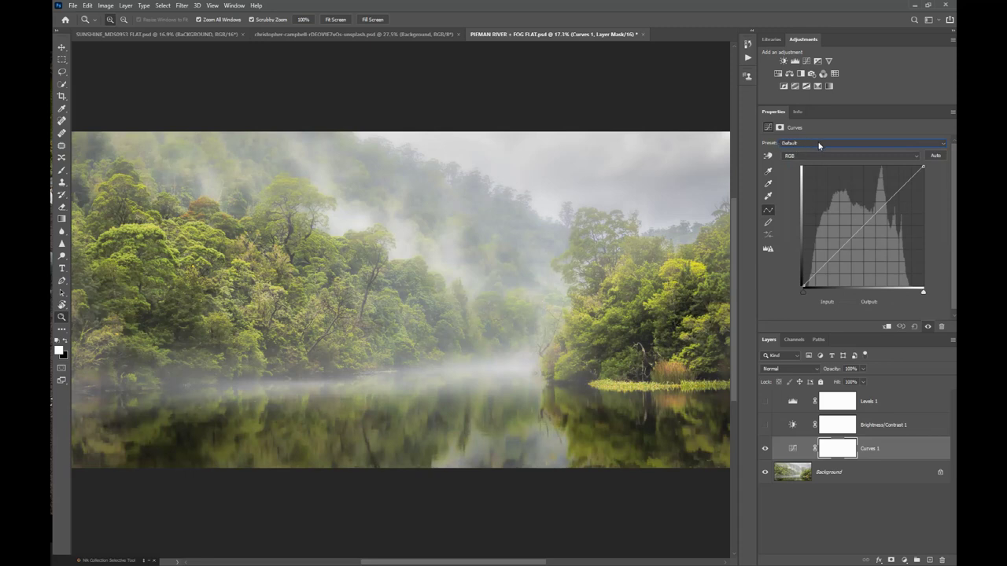
Try the Increase Contrast (RGB) preset on Curves 1, comparing it with the original and testing the layer opacity, ending at 100%
click(819, 145)
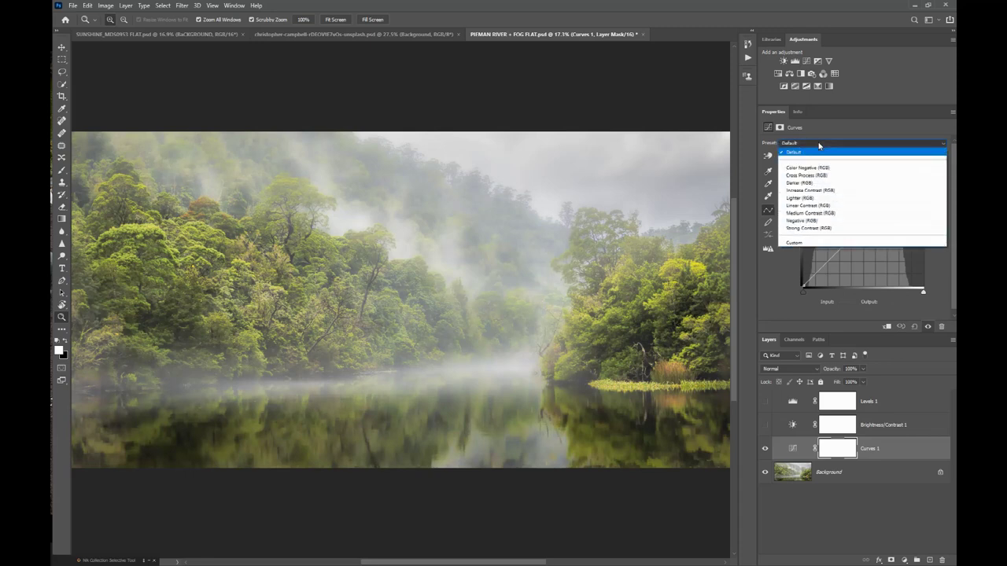
click(811, 193)
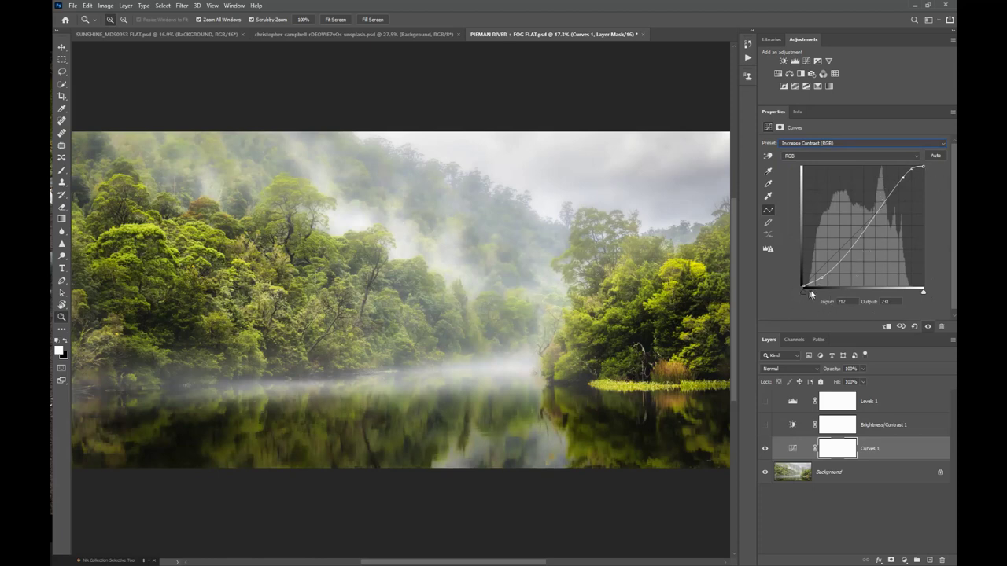
click(765, 449)
click(766, 449)
click(863, 370)
mouse_move(864, 383)
mouse_down()
mouse_move(840, 386)
mouse_move(873, 385)
mouse_up()
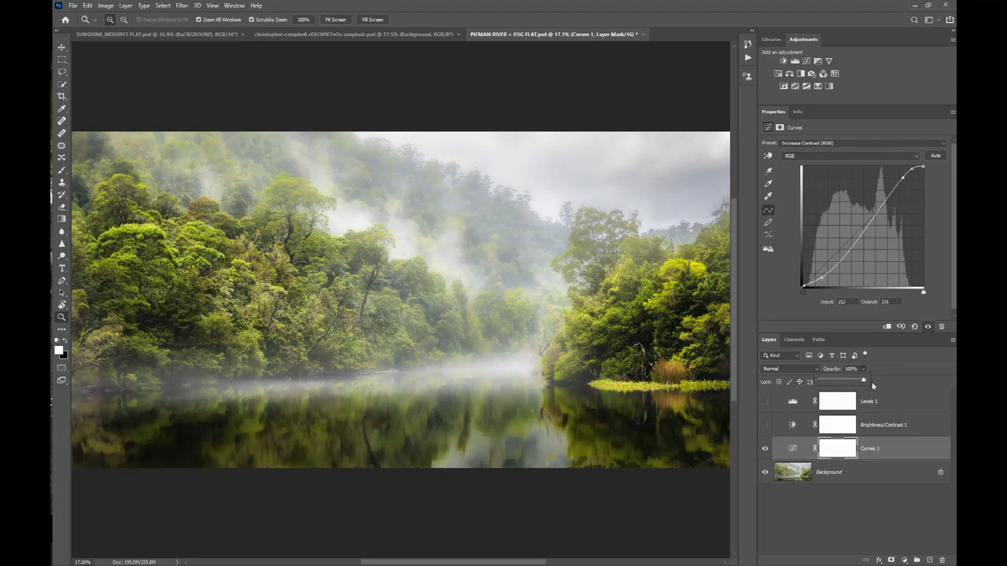
Try the Lighter (RGB) and Linear Contrast (RGB) presets, compare with the original, and move the latter's points to 78/71 and 174/184 (input/output)
click(818, 143)
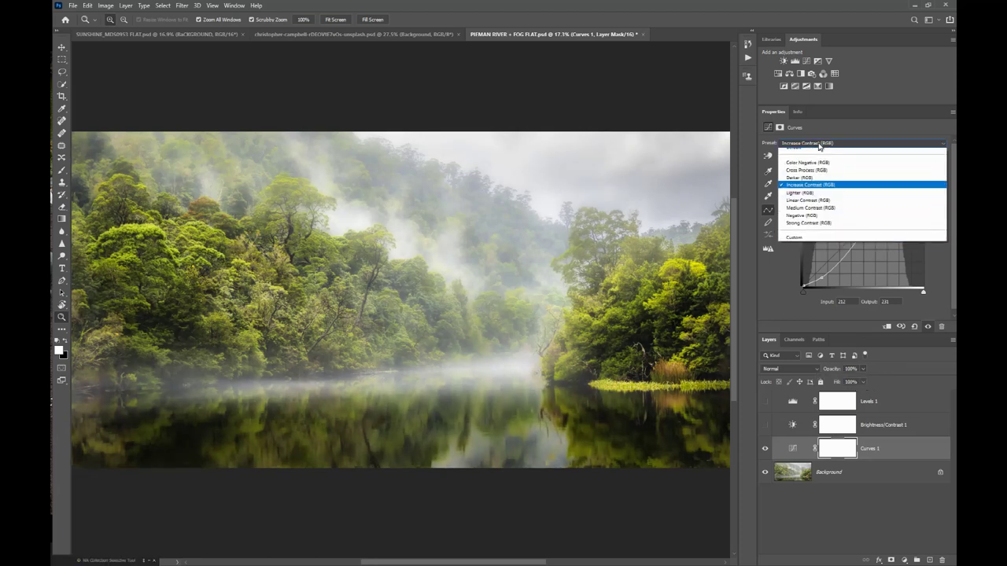
click(814, 198)
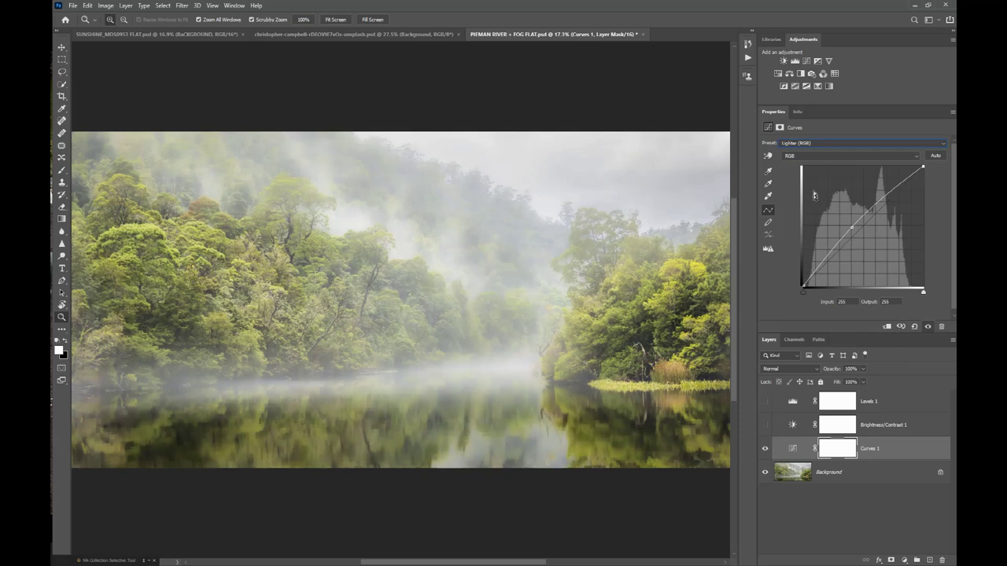
click(815, 145)
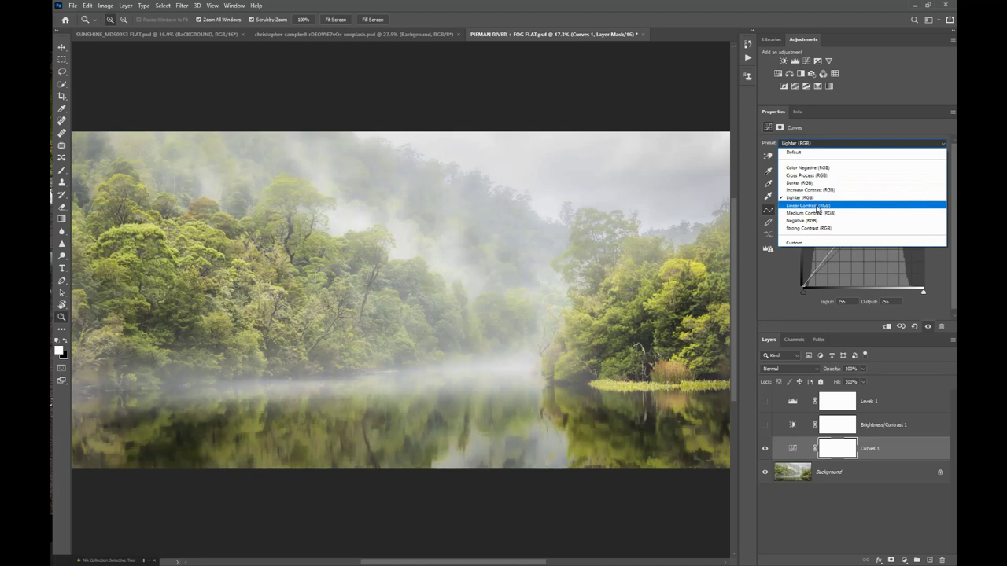
click(816, 204)
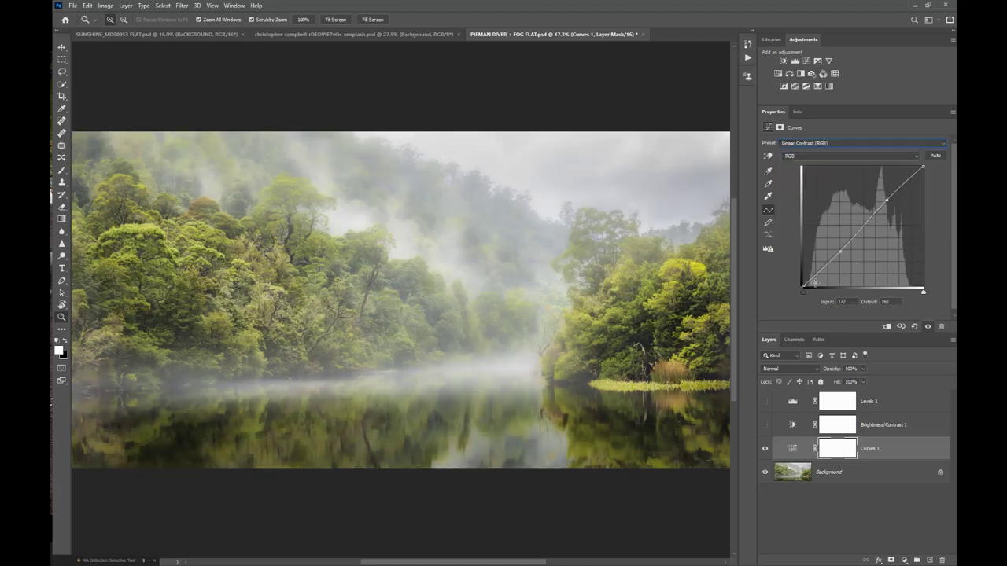
click(765, 449)
click(766, 450)
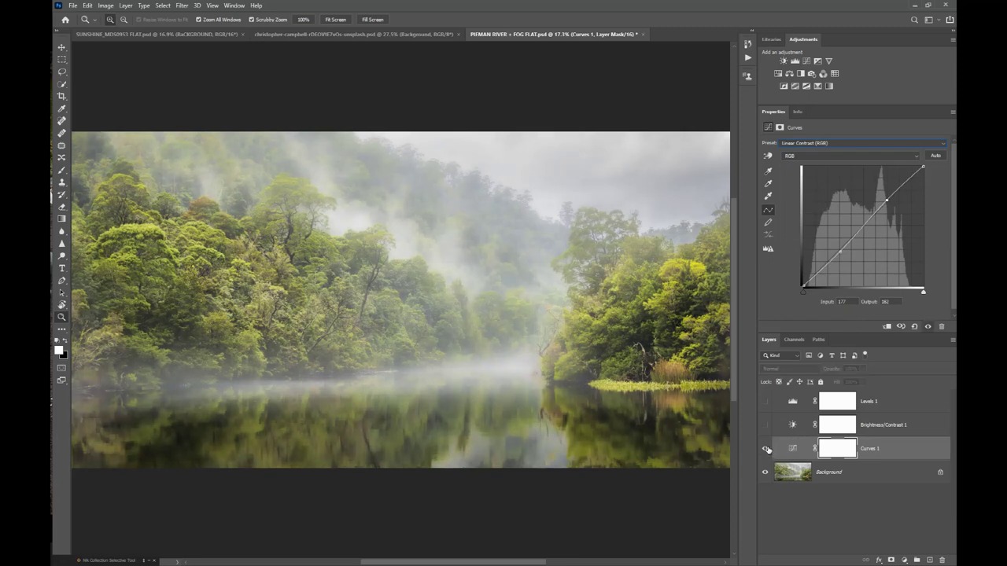
click(842, 253)
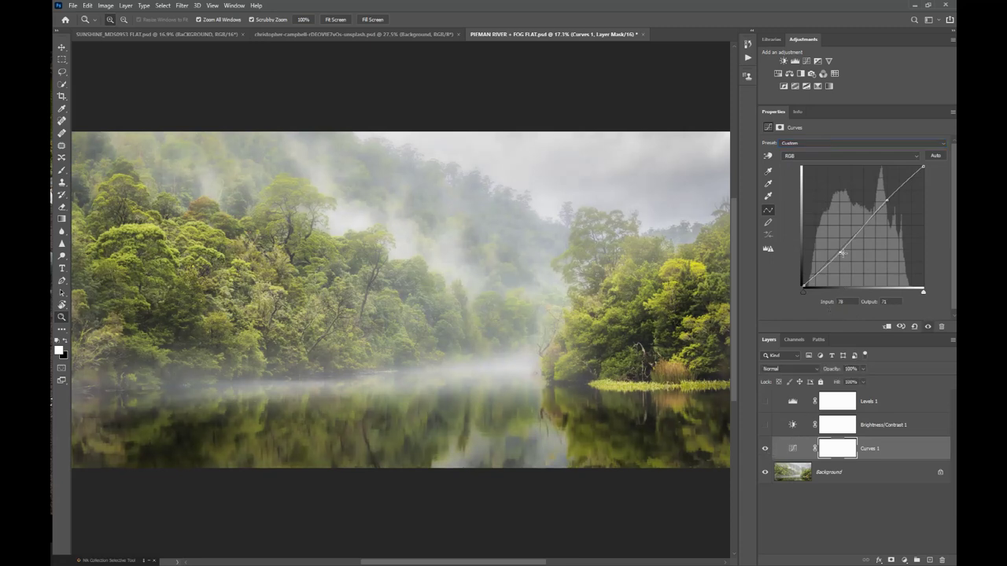
click(887, 199)
Try the Cross Process (RGB) and Color Negative (RGB) presets, and return the curve to Default
click(836, 144)
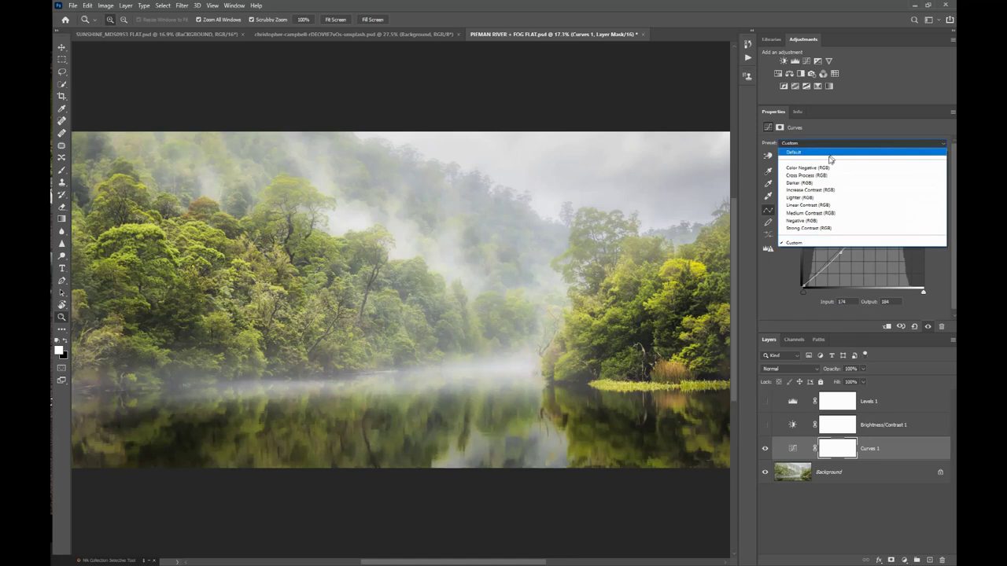
click(822, 176)
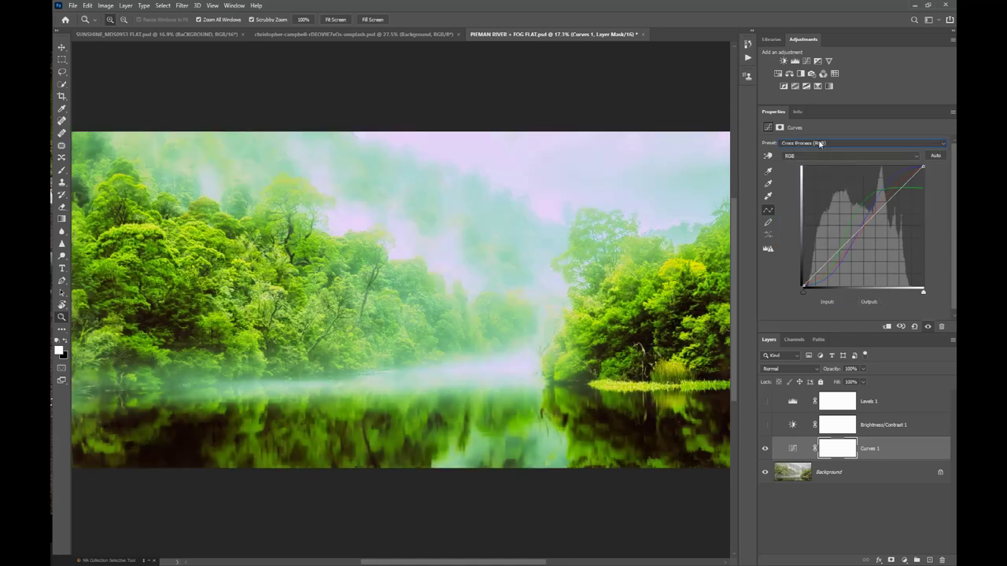
click(820, 143)
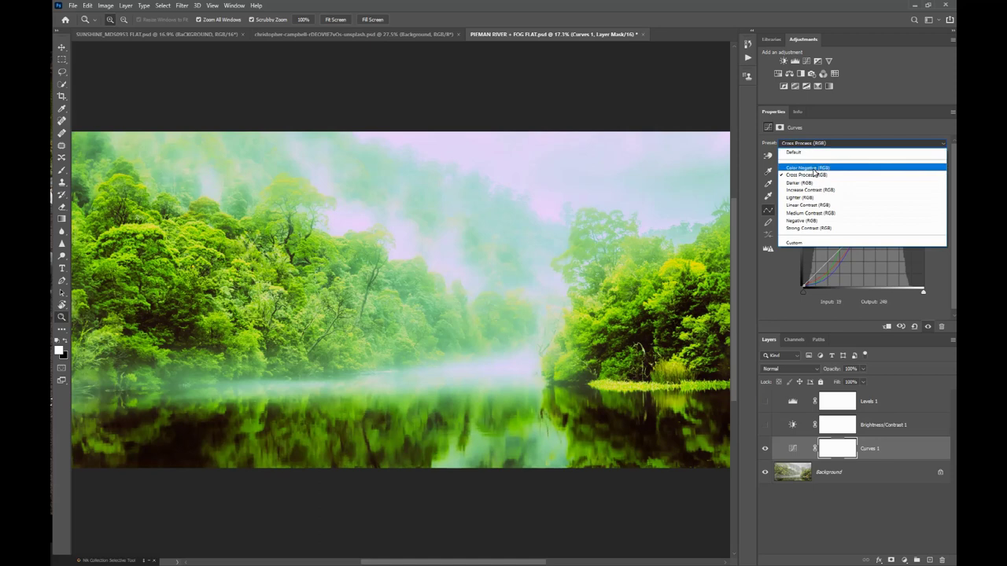
click(814, 170)
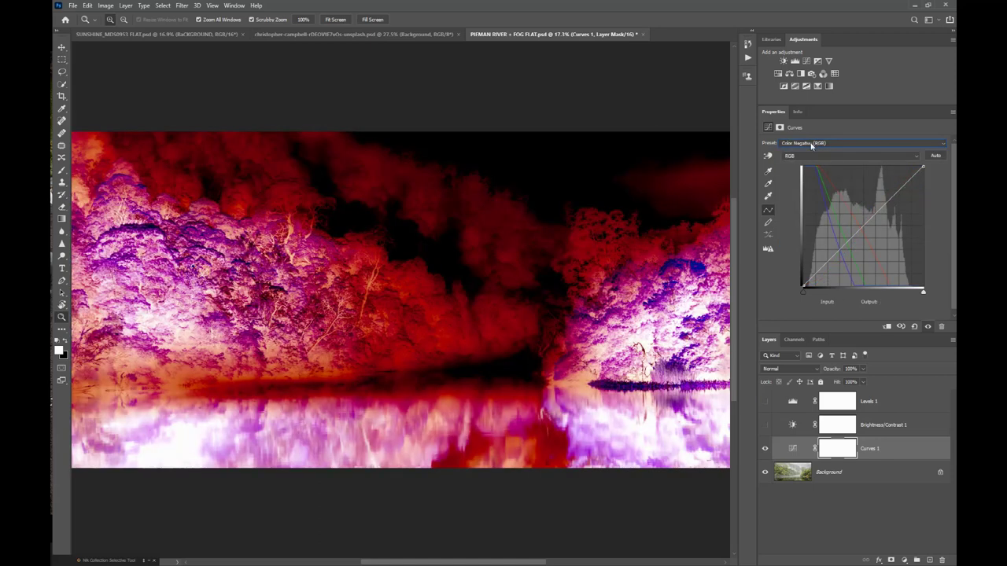
click(812, 144)
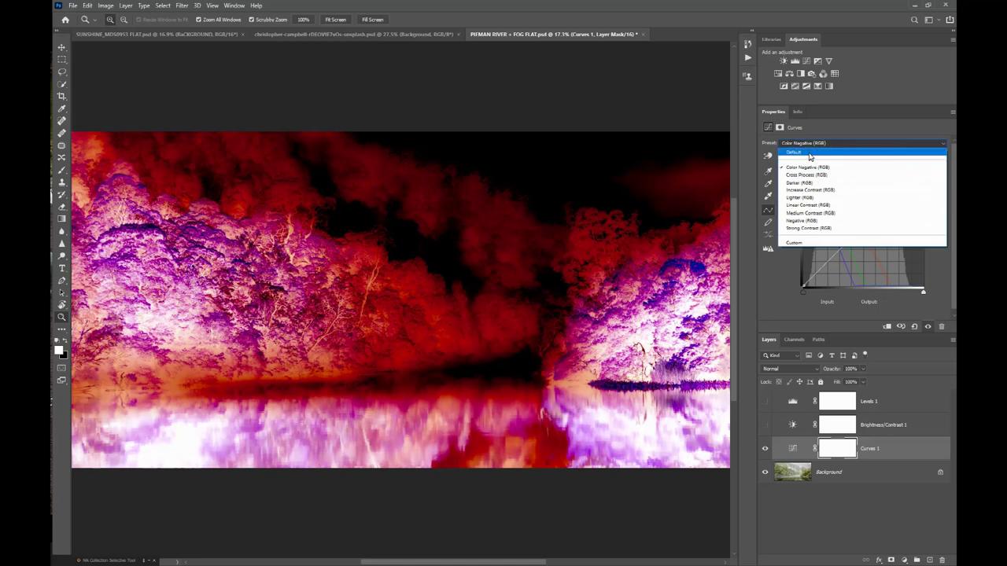
click(812, 155)
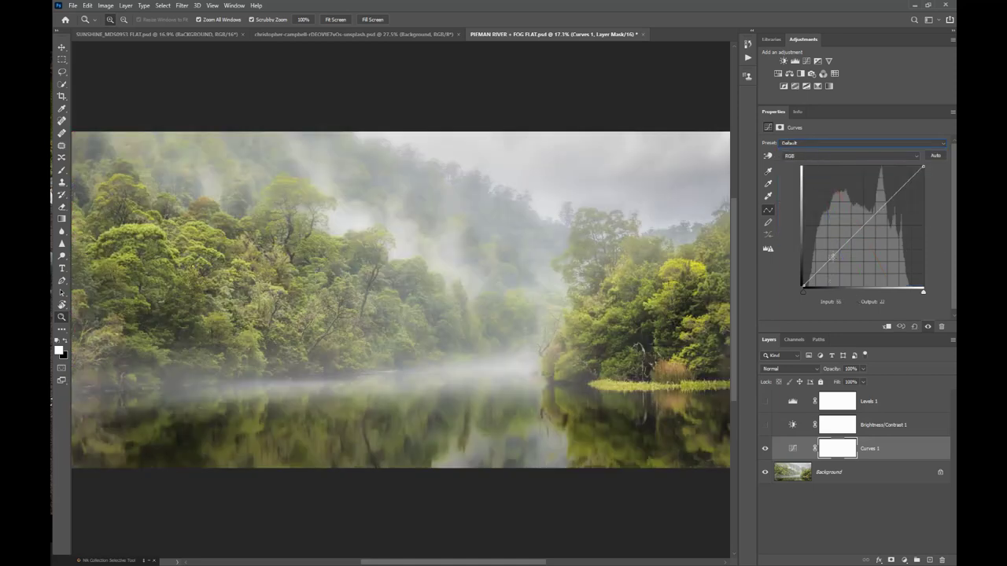
Try shaping a custom RGB curve with points at input/output 57/48, 195/192, 121/107 and 25/27
drag(828, 260, 831, 263)
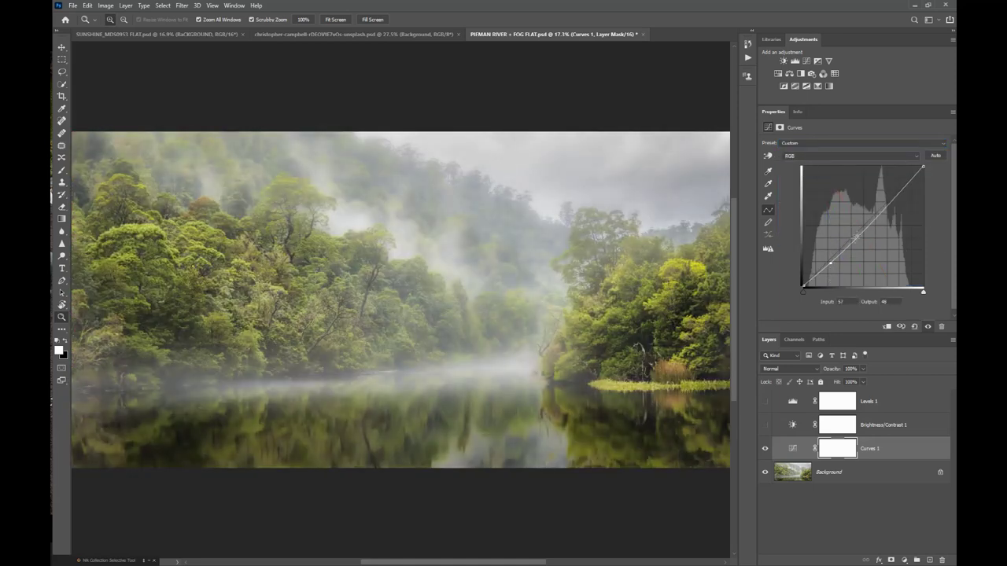
click(894, 195)
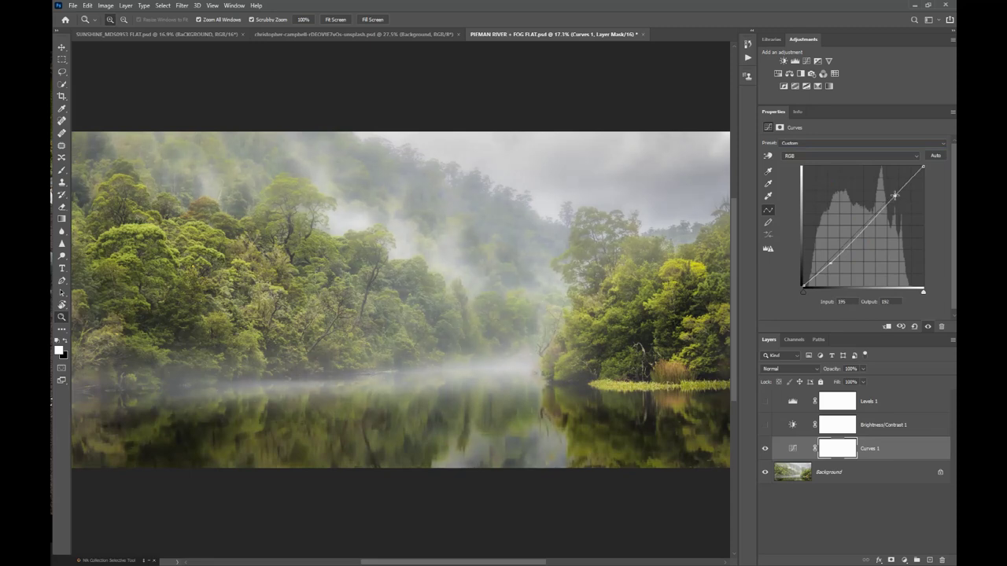
click(860, 234)
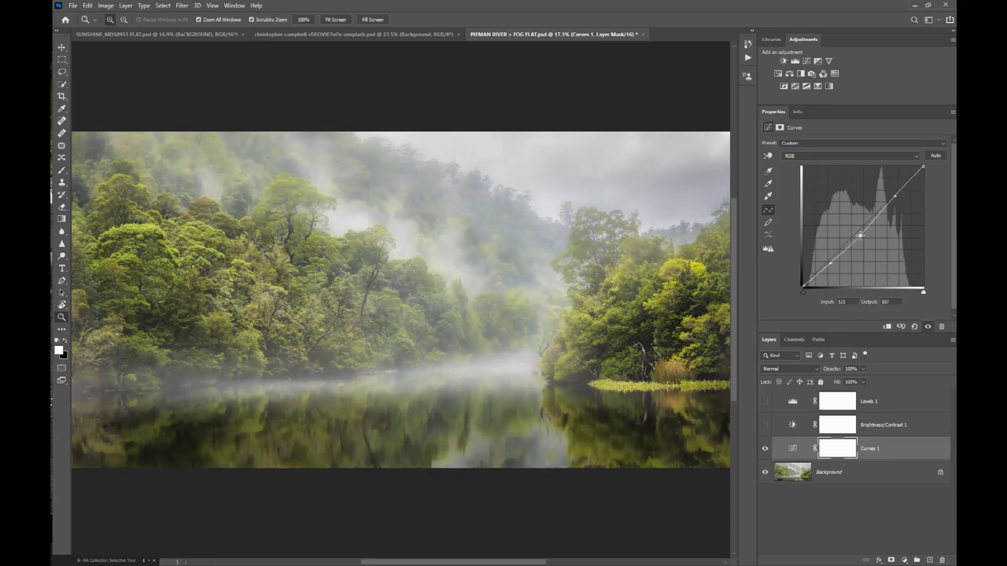
click(816, 273)
drag(816, 273, 815, 273)
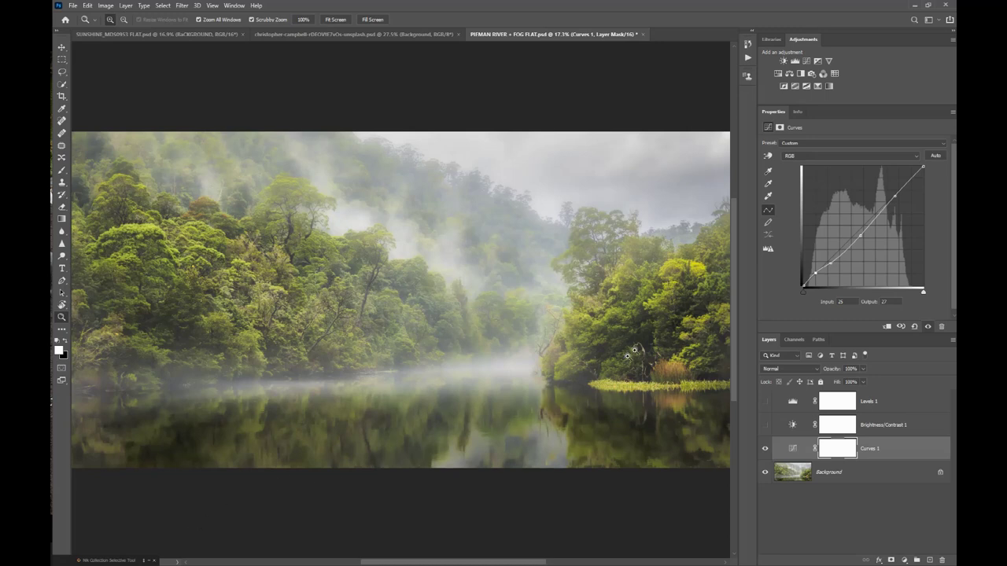
Open the Auto Color Correction Options for Curves 1 and compare the four algorithms, ending on Enhance Monochromatic Contrast
alt+click(936, 157)
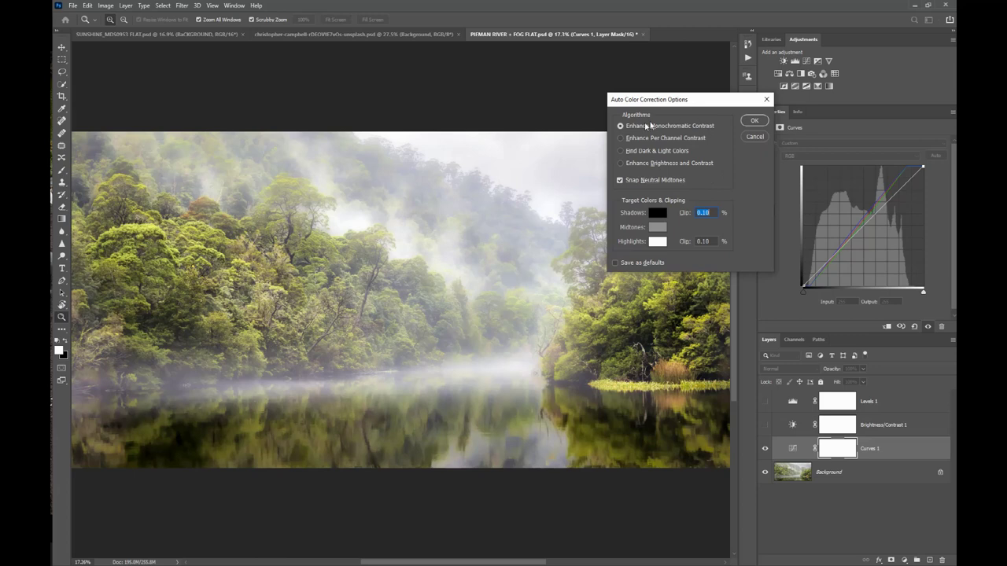
click(621, 138)
click(621, 151)
click(620, 163)
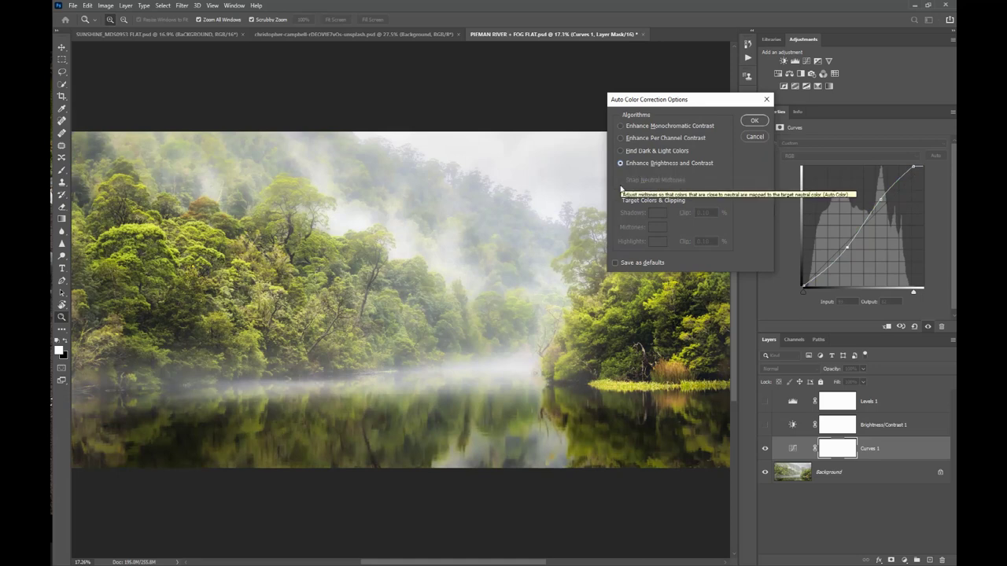
click(620, 127)
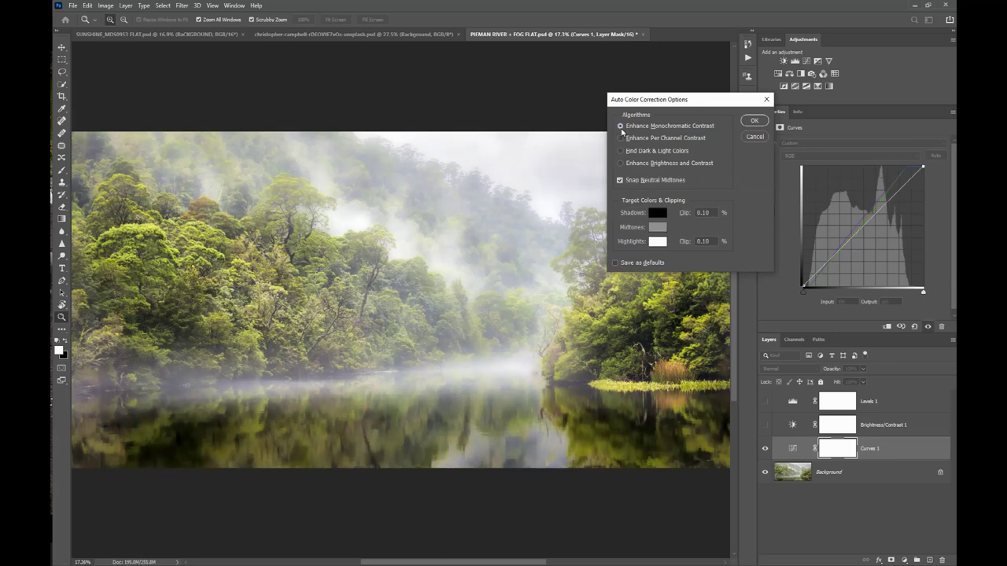
Compare the image with Snap Neutral Midtones off and on, leaving the option enabled
click(620, 180)
click(620, 181)
click(620, 180)
click(620, 180)
Recheck the per-channel and dark-and-light algorithms, then apply Enhance Monochromatic Contrast with the settings saved as defaults
click(623, 138)
click(622, 151)
click(622, 126)
click(615, 263)
click(752, 121)
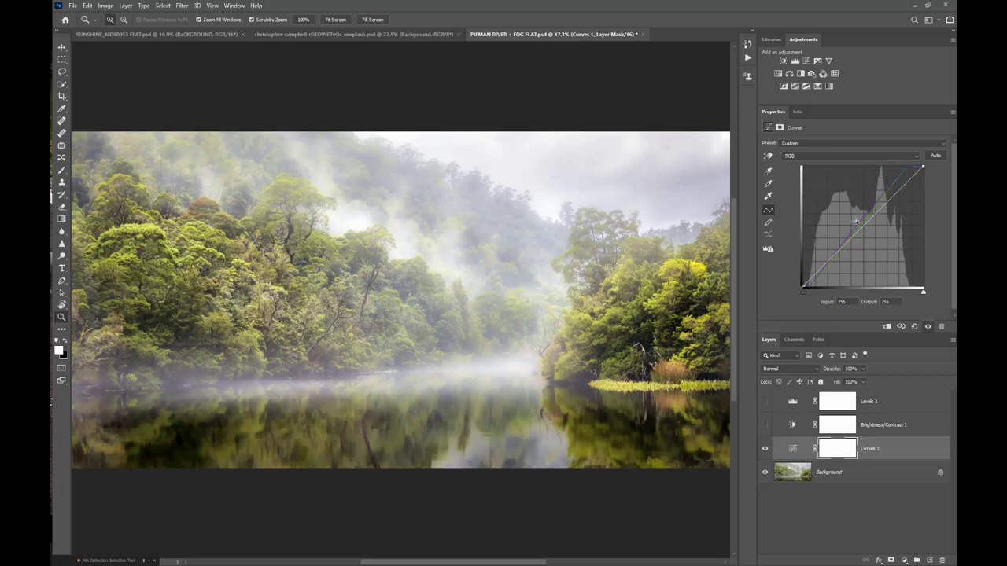
Compare the auto-corrected Curves 1 result with the original photo, leaving the layer hidden
click(765, 450)
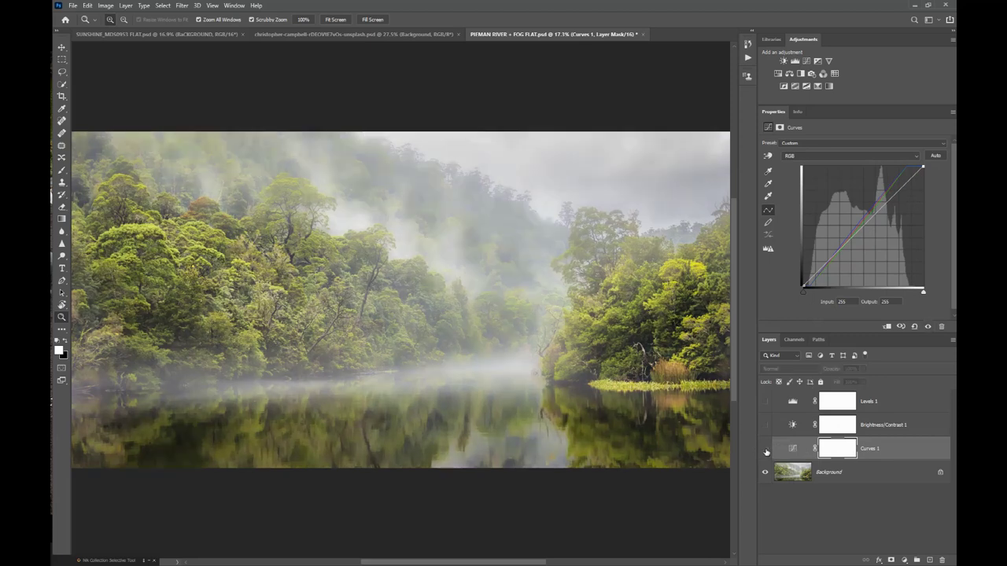
click(766, 450)
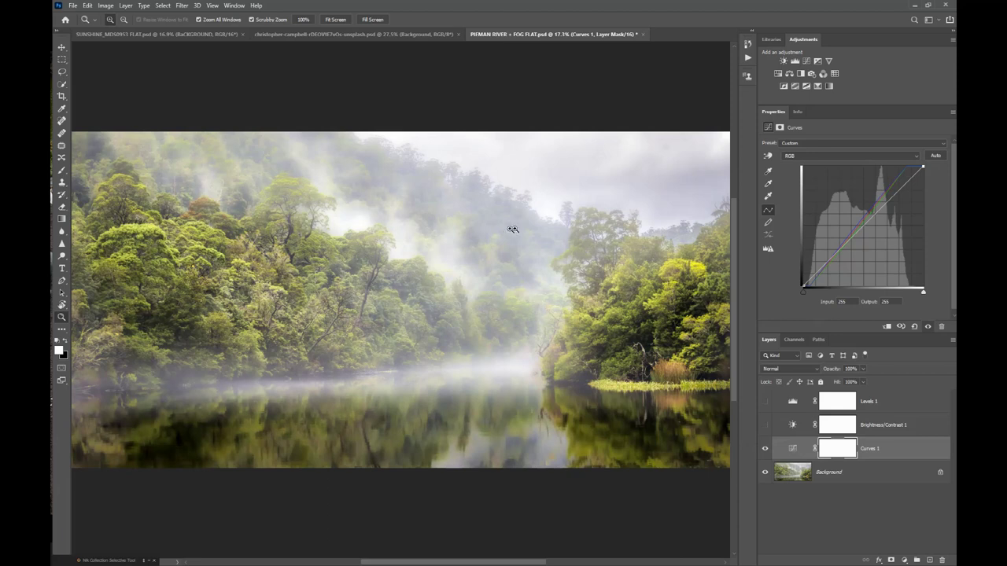
click(765, 450)
click(765, 450)
click(764, 450)
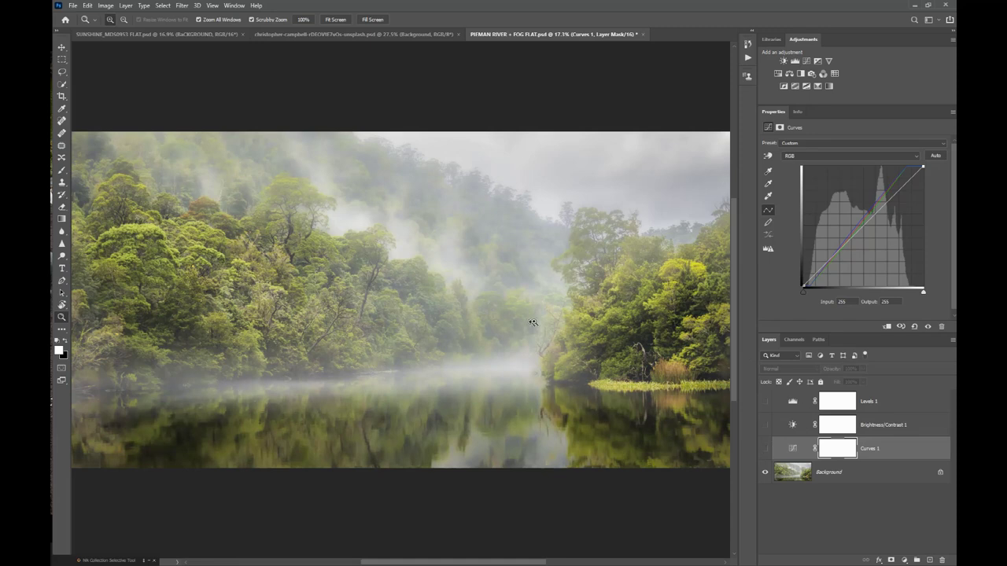
Add a Curves layer to the SUNSHINE photo and auto-correct it with Enhance Monochromatic Contrast, toggling Snap Neutral Midtones and saving the settings as defaults
click(153, 35)
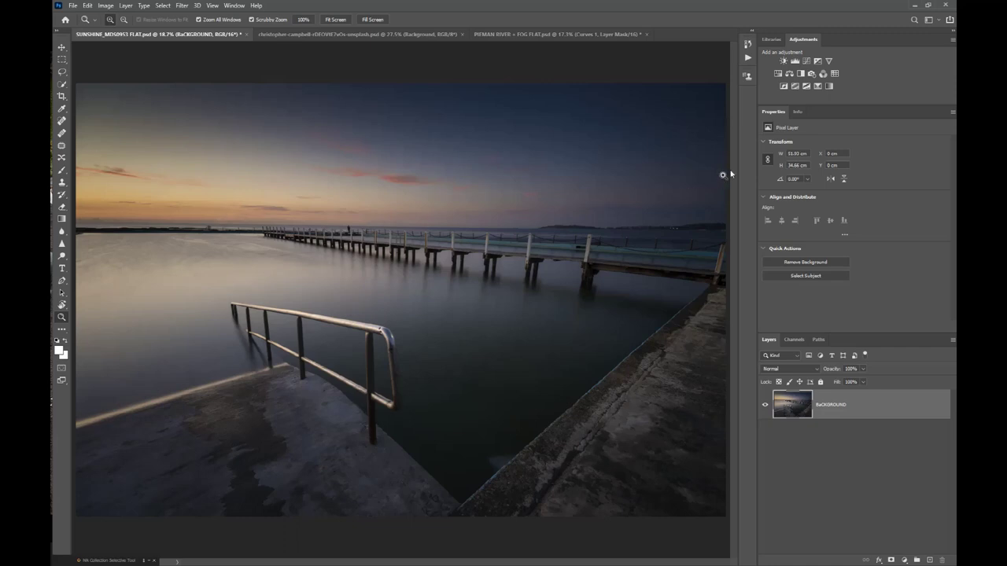
click(806, 62)
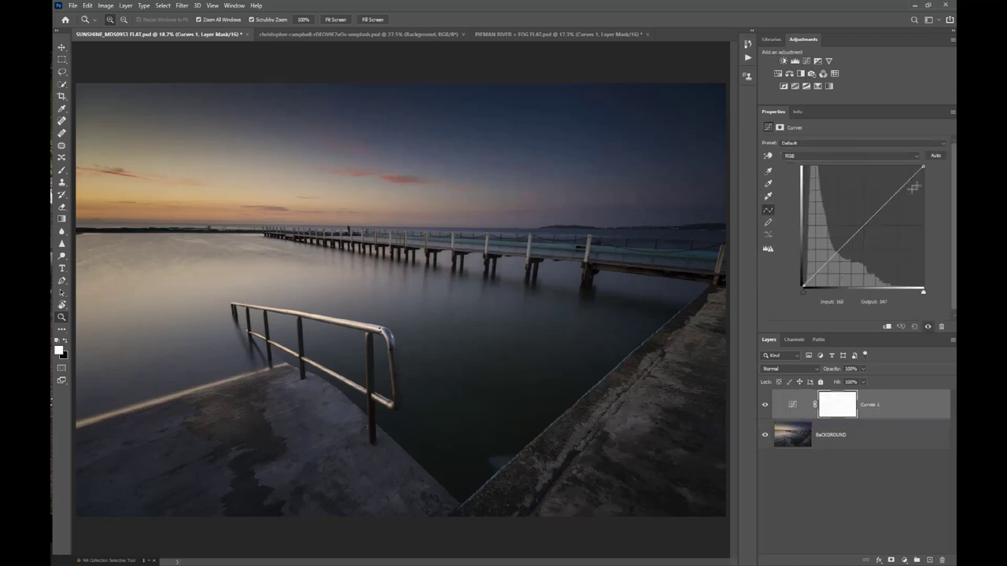
alt+click(936, 156)
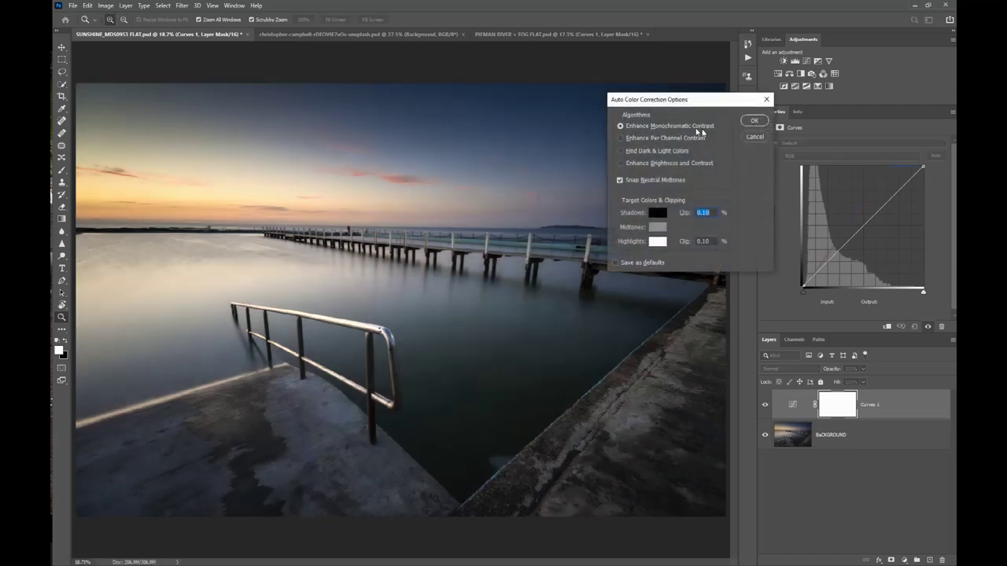
click(667, 182)
click(616, 263)
click(751, 122)
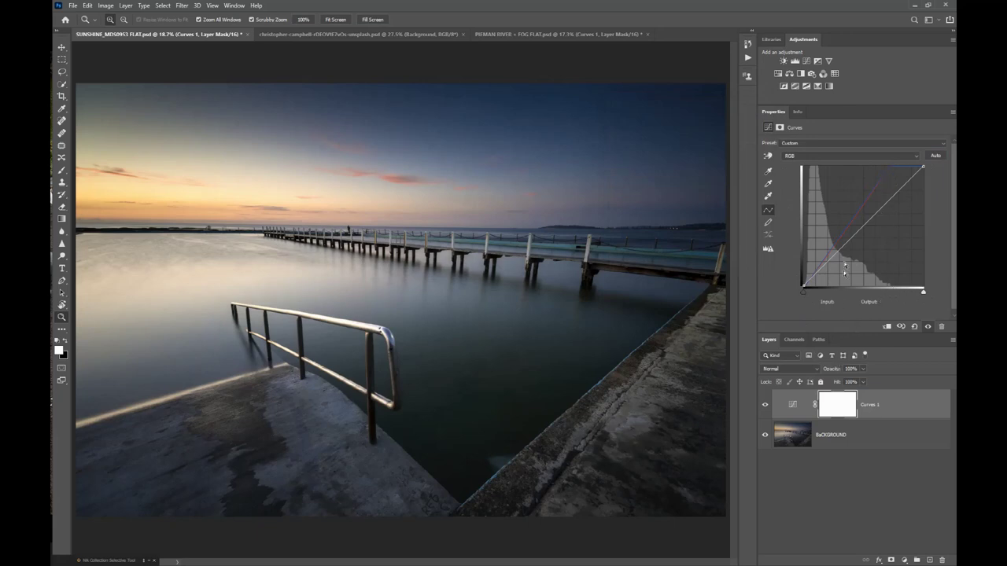
Compare the jetty photo with its auto-corrected Curves layer hidden and shown, leaving the layer visible
click(765, 405)
click(765, 405)
click(764, 405)
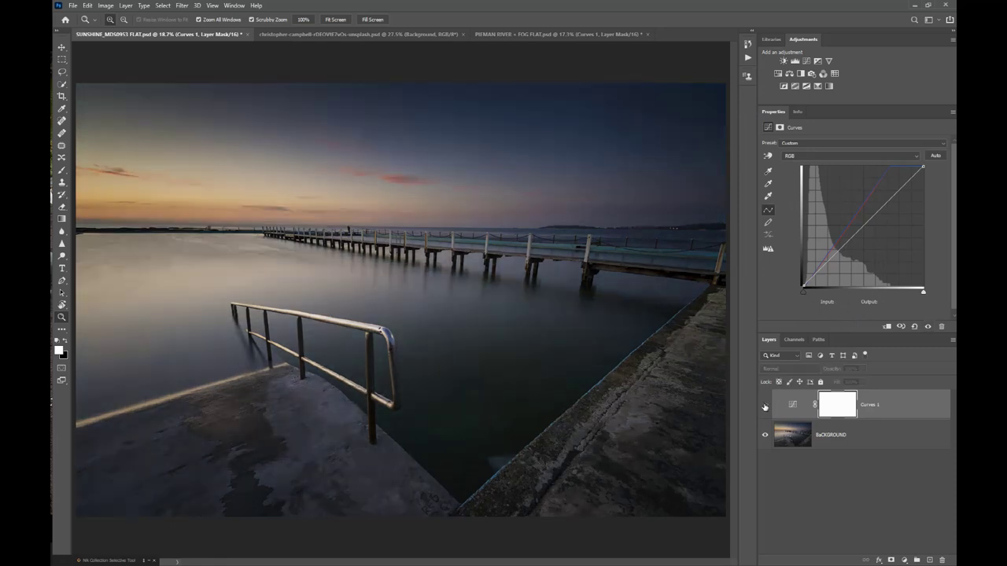
click(764, 405)
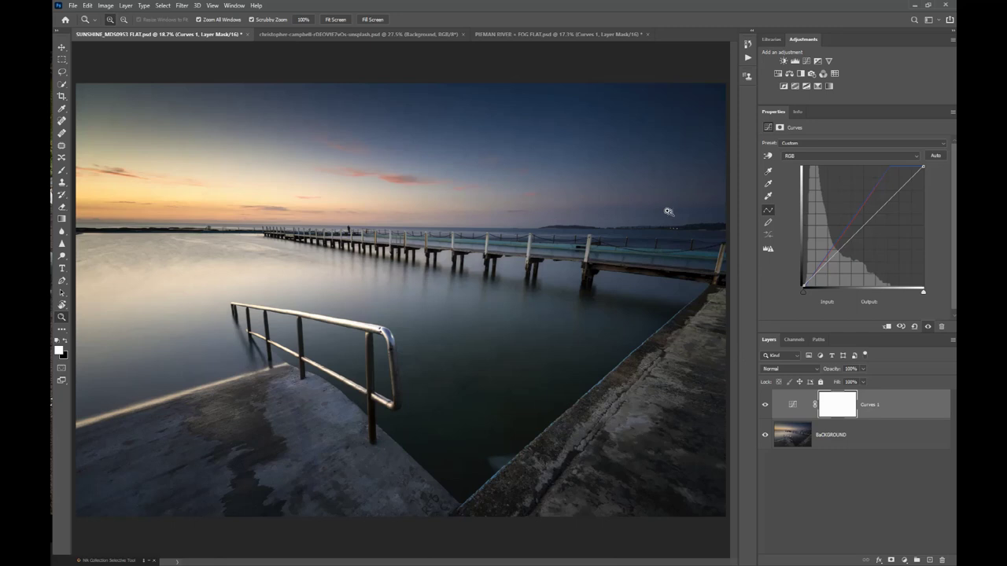
Switch to the portrait document and set its existing Curves 1 layer's blend mode to Normal after comparing the layer off and on
click(376, 35)
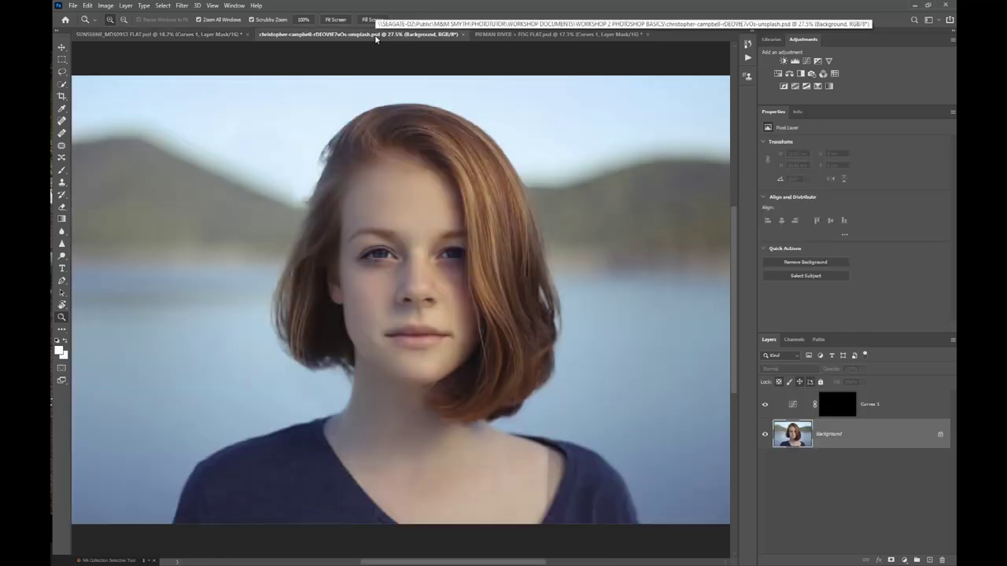
click(333, 19)
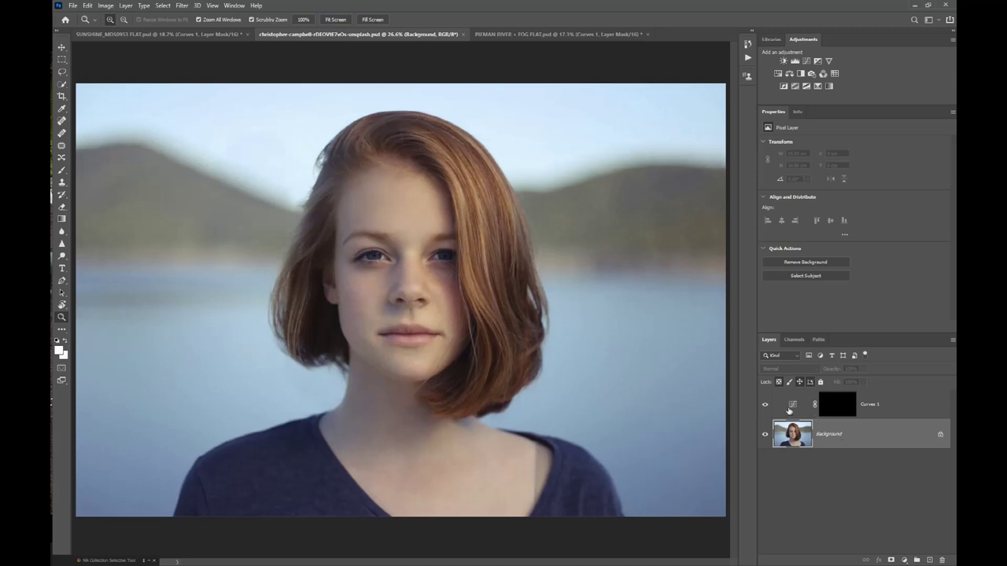
click(796, 408)
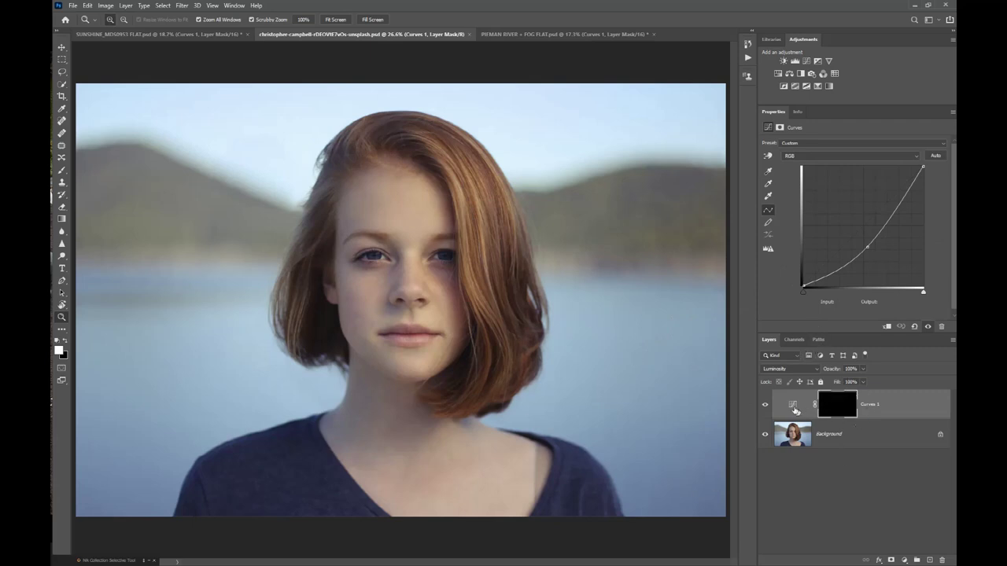
click(765, 405)
click(765, 405)
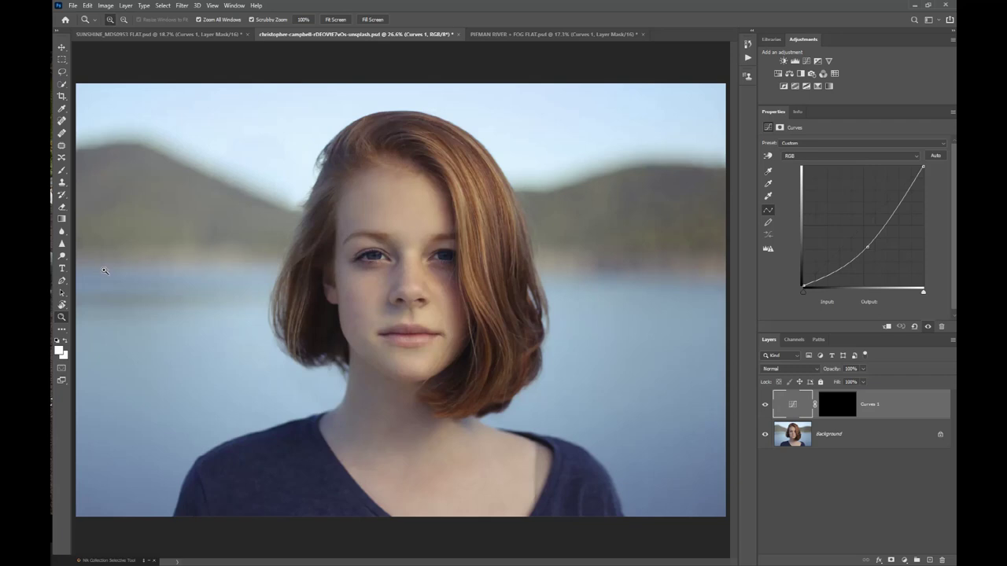
Choose the Brush with white foreground and black background, and target the black layer mask of Curves 1
click(62, 170)
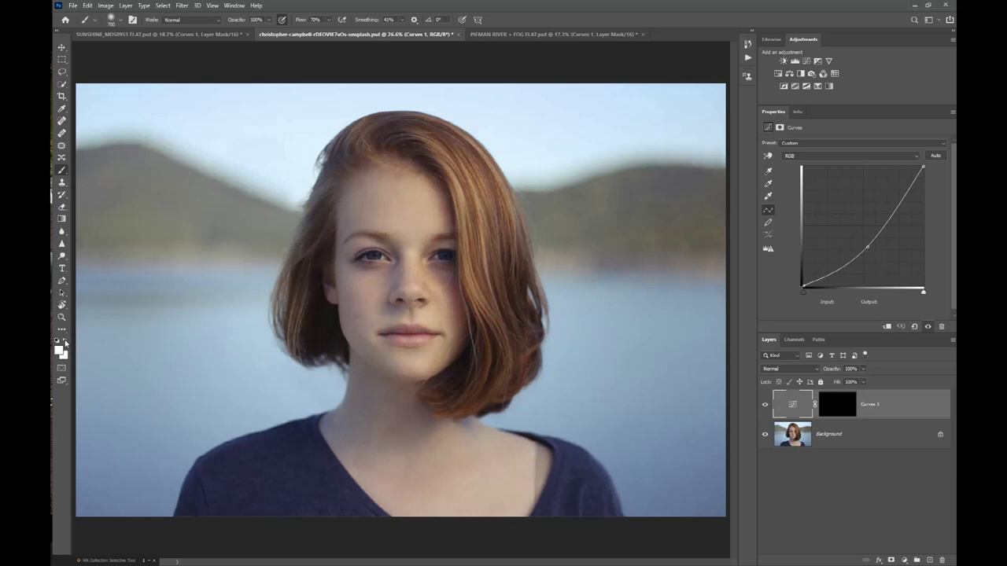
click(57, 339)
click(66, 341)
click(66, 341)
click(66, 341)
click(839, 412)
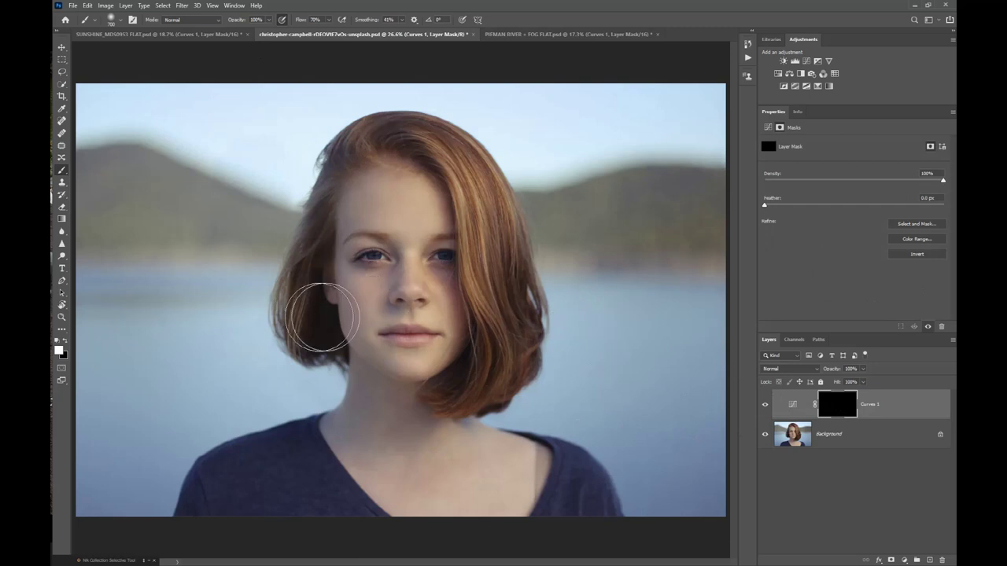
Reduce the brush to 250 px and paint white on the Curves 1 mask to darken both cheeks and a background patch beside the hair
scroll(353, 292, up, 3)
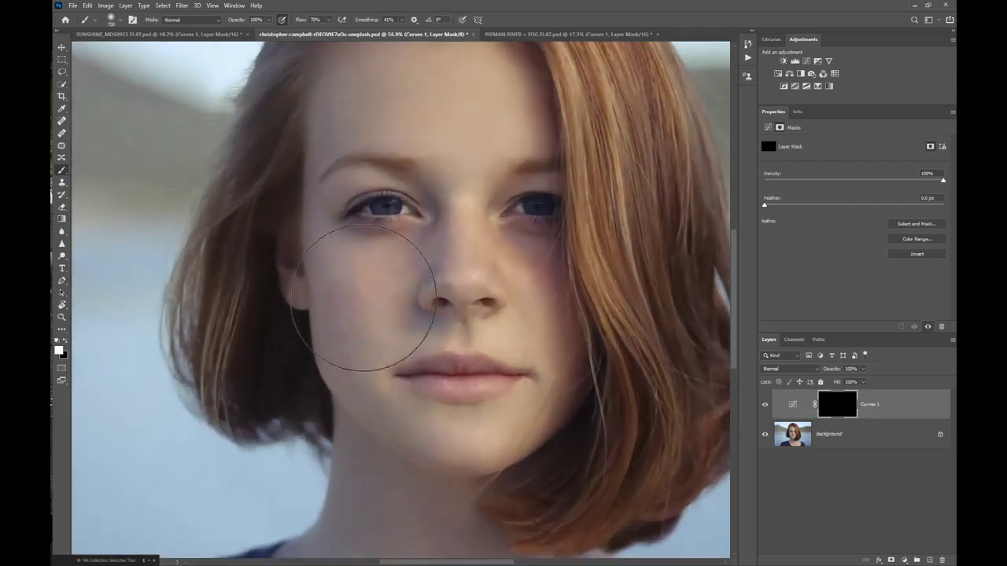
key(bracketleft)
key(bracketleft)
key(bracketleft)
key(bracketleft)
key(bracketleft)
key(bracketleft)
key(bracketleft)
key(bracketleft)
mouse_move(359, 295)
mouse_down()
mouse_move(349, 286)
mouse_move(337, 349)
mouse_move(344, 286)
mouse_move(350, 347)
mouse_up()
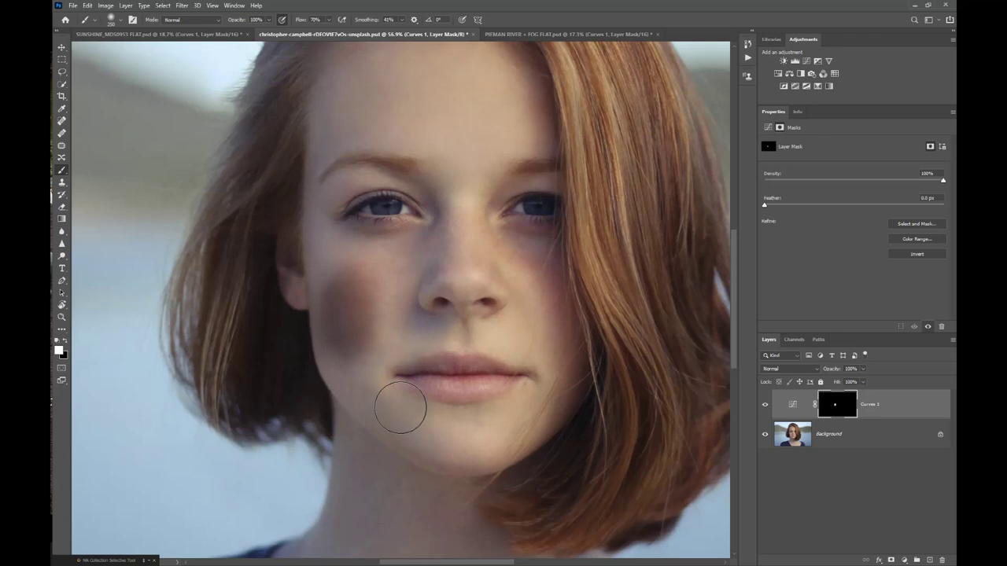
drag(340, 323, 344, 344)
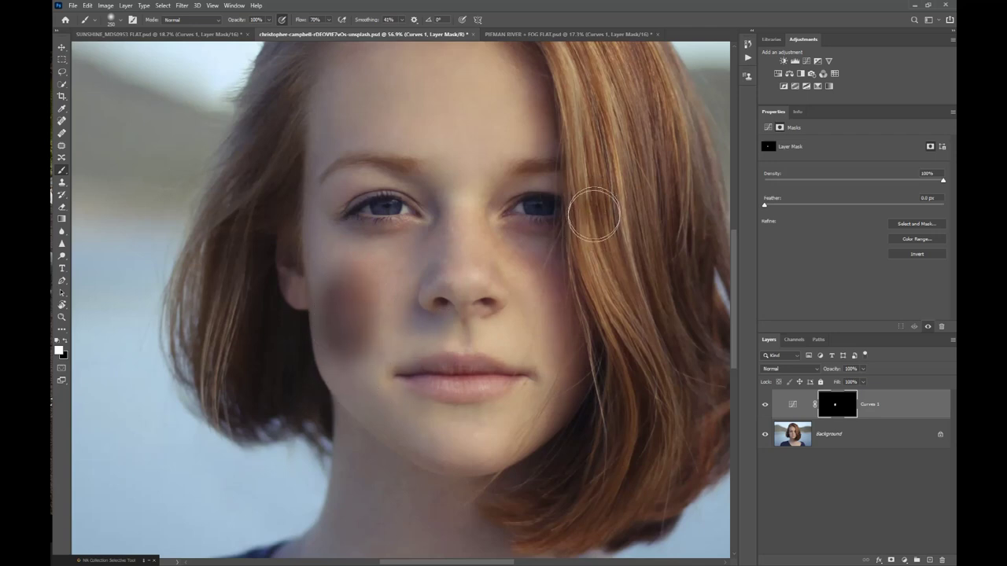
mouse_move(185, 189)
mouse_down()
mouse_move(145, 223)
mouse_move(162, 181)
mouse_move(123, 206)
mouse_move(137, 173)
mouse_move(147, 235)
mouse_move(125, 185)
mouse_move(178, 214)
mouse_move(131, 190)
mouse_move(163, 198)
mouse_move(154, 223)
mouse_move(161, 210)
mouse_move(173, 259)
mouse_up()
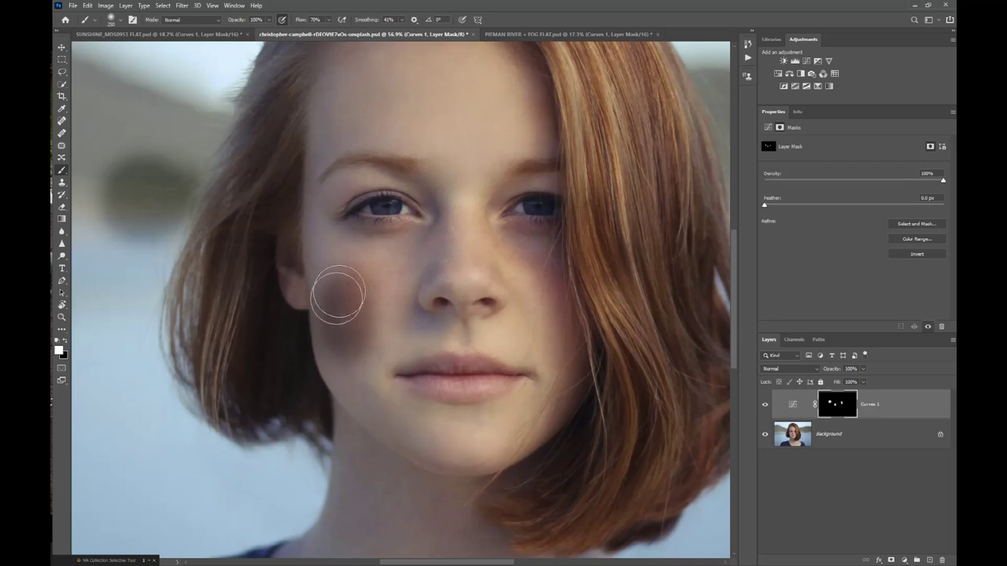
drag(544, 305, 578, 409)
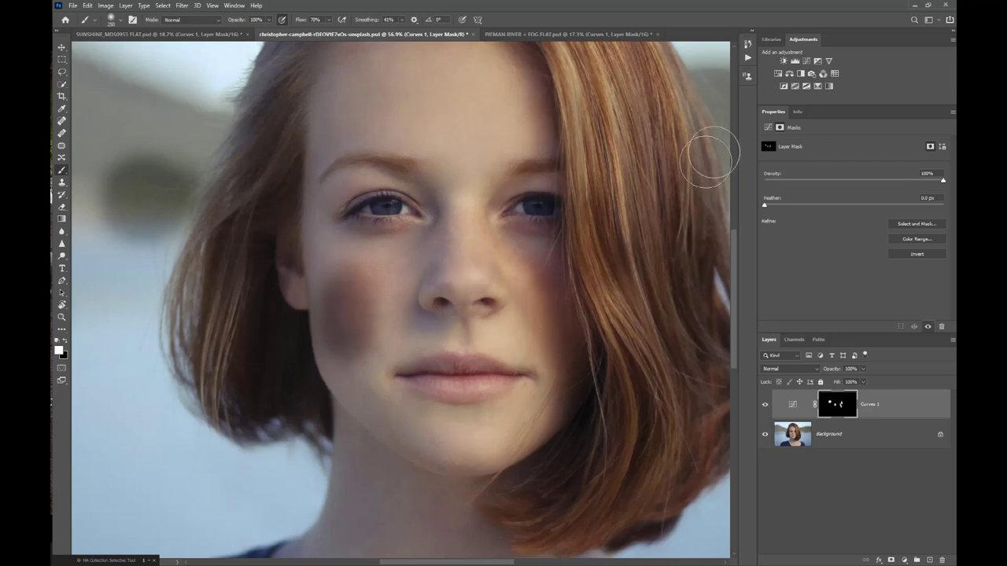
Add a second Curves adjustment layer with an inverted, black mask and raise its curve's midtones to brighten
click(807, 61)
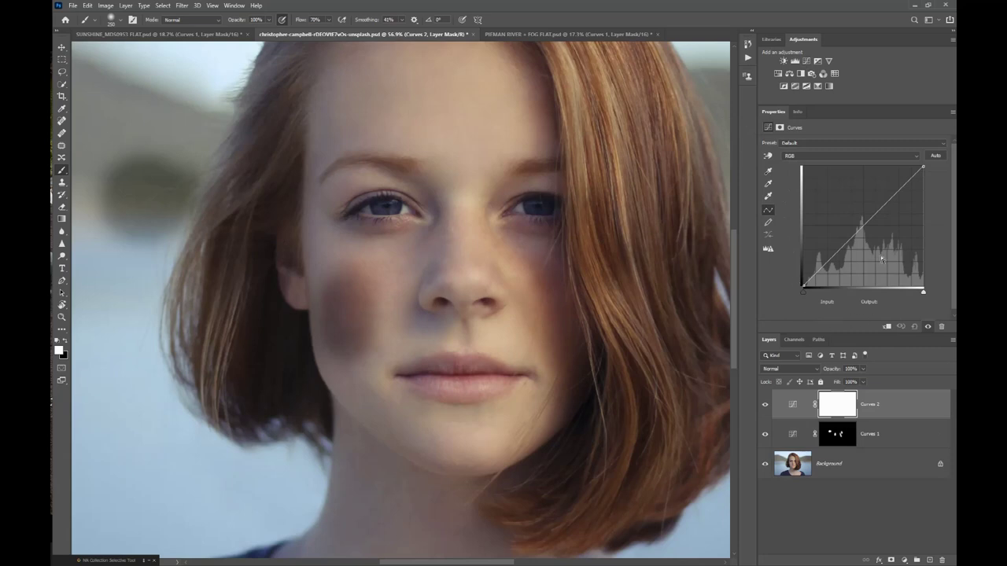
click(838, 406)
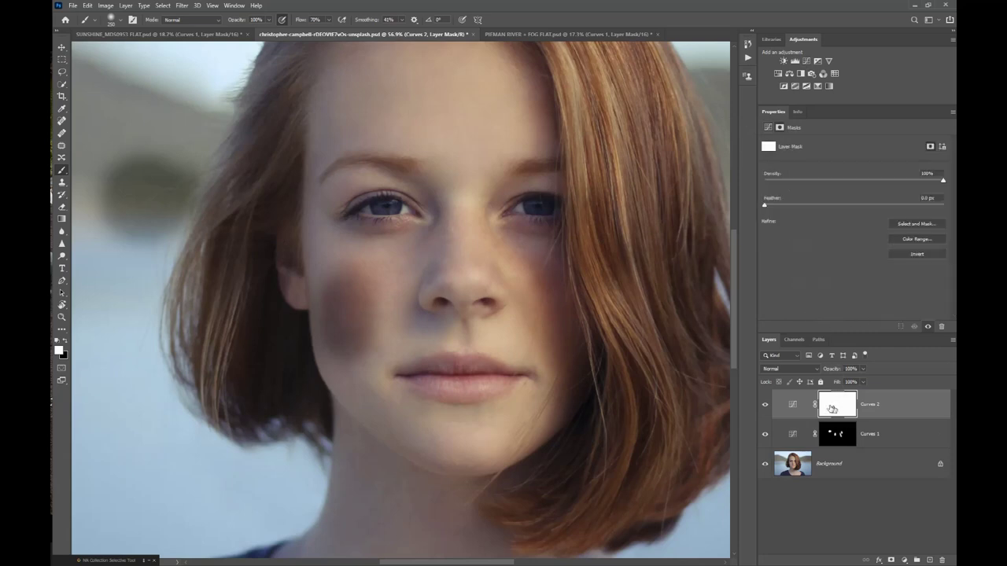
click(901, 254)
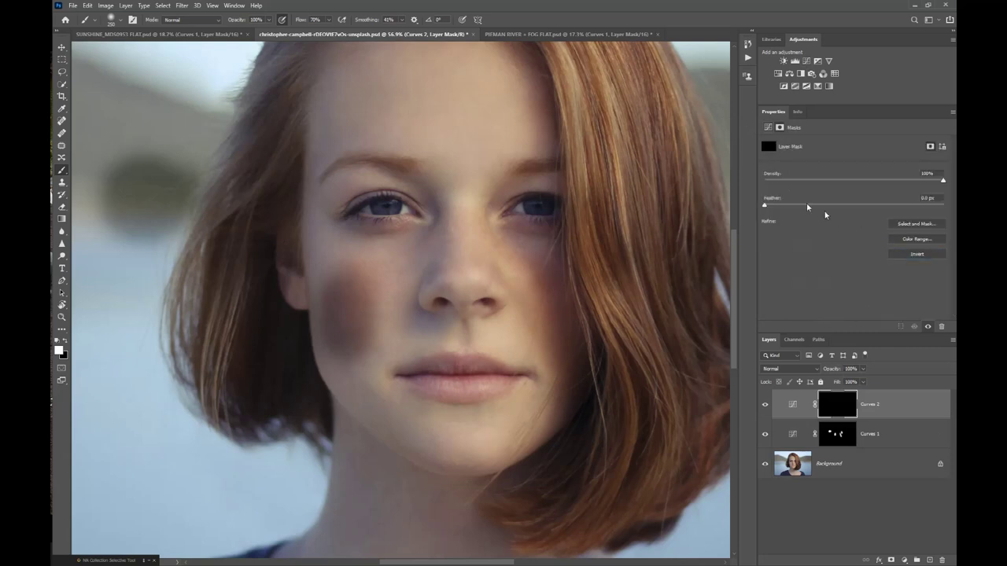
click(792, 406)
drag(861, 227, 851, 217)
Paint white on the Curves 2 mask to brighten the forehead, the hair highlight beside it and the chin
click(836, 407)
mouse_move(398, 110)
mouse_down()
mouse_move(458, 130)
mouse_move(388, 123)
mouse_move(435, 122)
mouse_move(417, 128)
mouse_move(462, 110)
mouse_move(466, 138)
mouse_move(449, 135)
mouse_move(481, 126)
mouse_move(465, 153)
mouse_move(451, 107)
mouse_move(346, 114)
mouse_move(429, 112)
mouse_move(351, 124)
mouse_move(452, 121)
mouse_move(363, 118)
mouse_move(356, 107)
mouse_move(535, 140)
mouse_up()
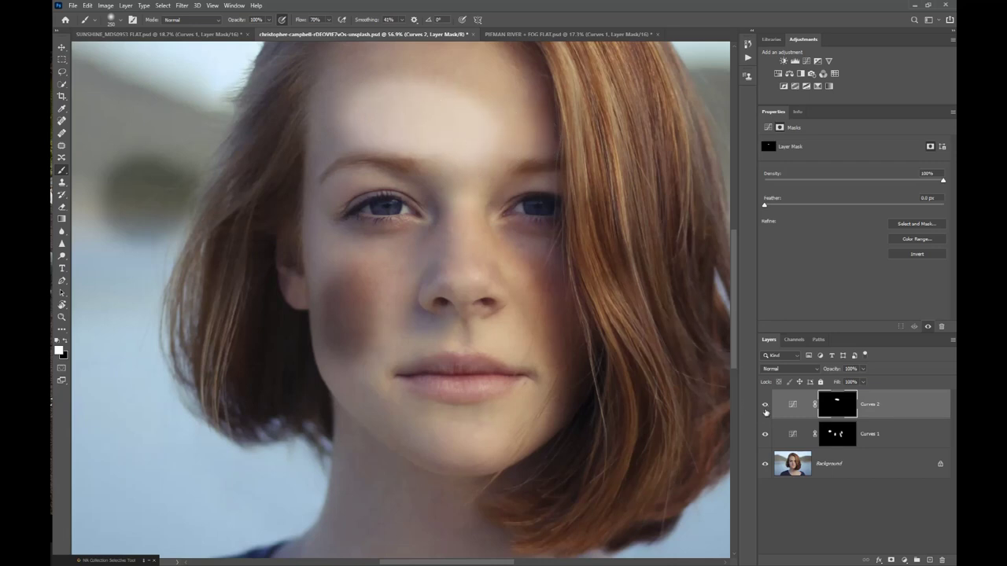
mouse_move(590, 94)
mouse_down()
mouse_move(592, 163)
mouse_move(587, 110)
mouse_move(586, 131)
mouse_move(589, 96)
mouse_move(605, 192)
mouse_move(601, 111)
mouse_move(613, 104)
mouse_move(629, 147)
mouse_move(619, 110)
mouse_move(597, 87)
mouse_move(604, 131)
mouse_move(582, 110)
mouse_up()
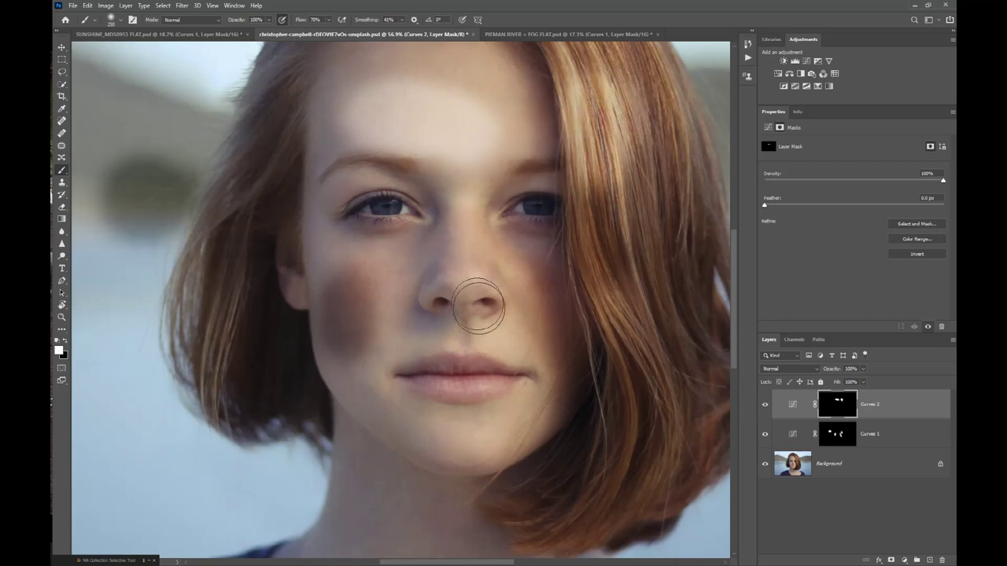
mouse_move(479, 400)
mouse_down()
mouse_move(474, 441)
mouse_move(426, 448)
mouse_move(482, 456)
mouse_move(451, 443)
mouse_up()
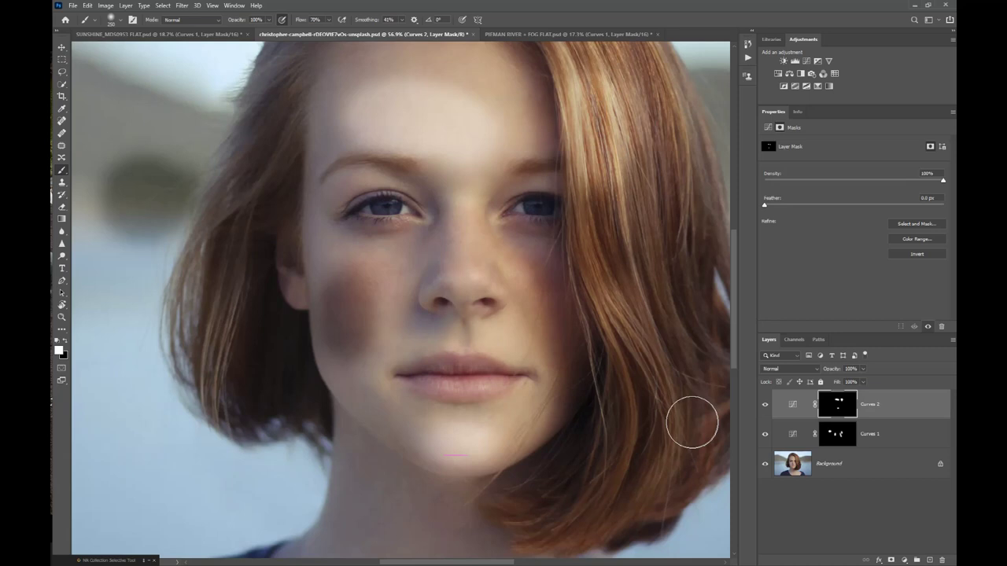
scroll(596, 366, down, 5)
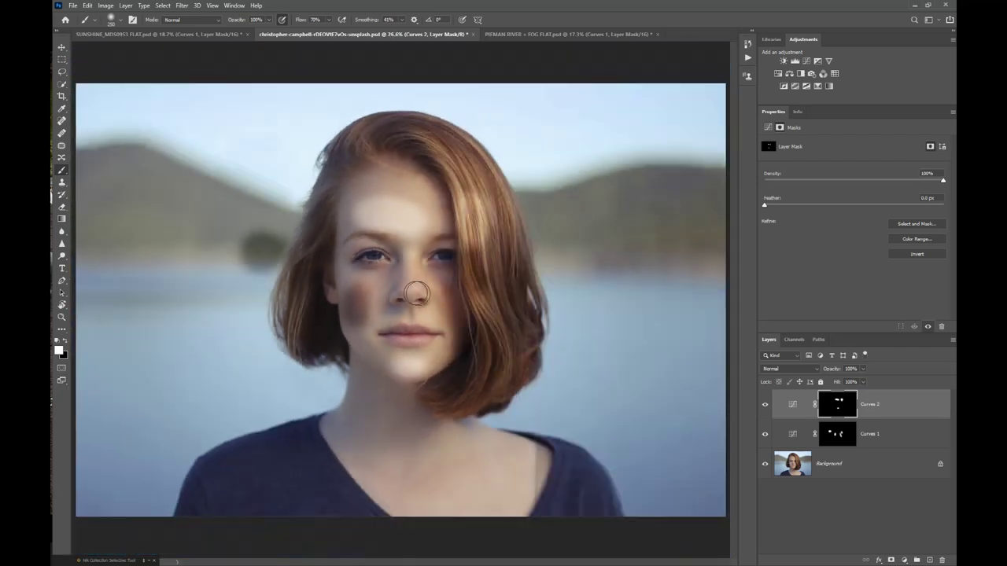
scroll(415, 293, up, 4)
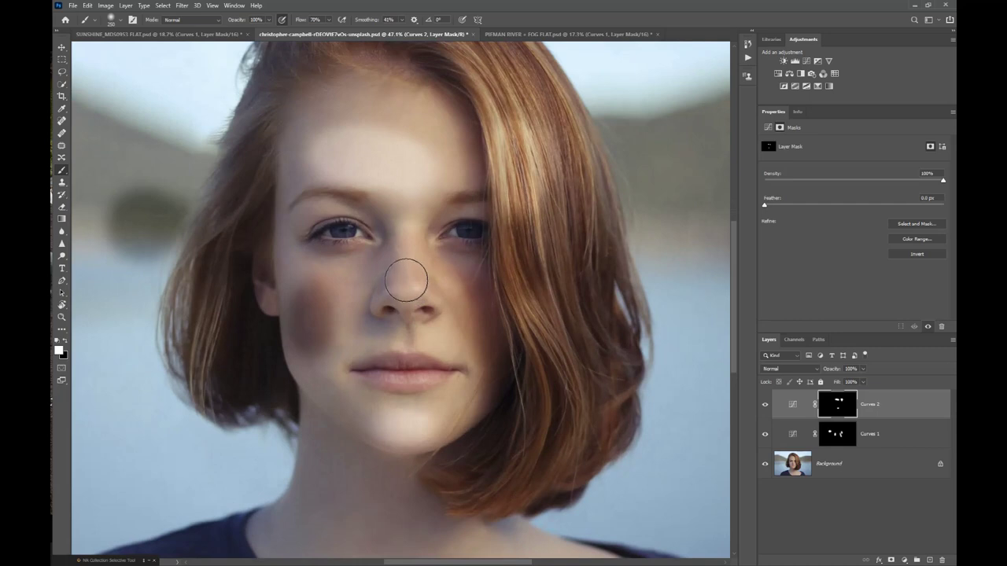
Set the Curves 2 blend mode to Luminosity, comparing it with Normal and with the layer hidden
click(790, 370)
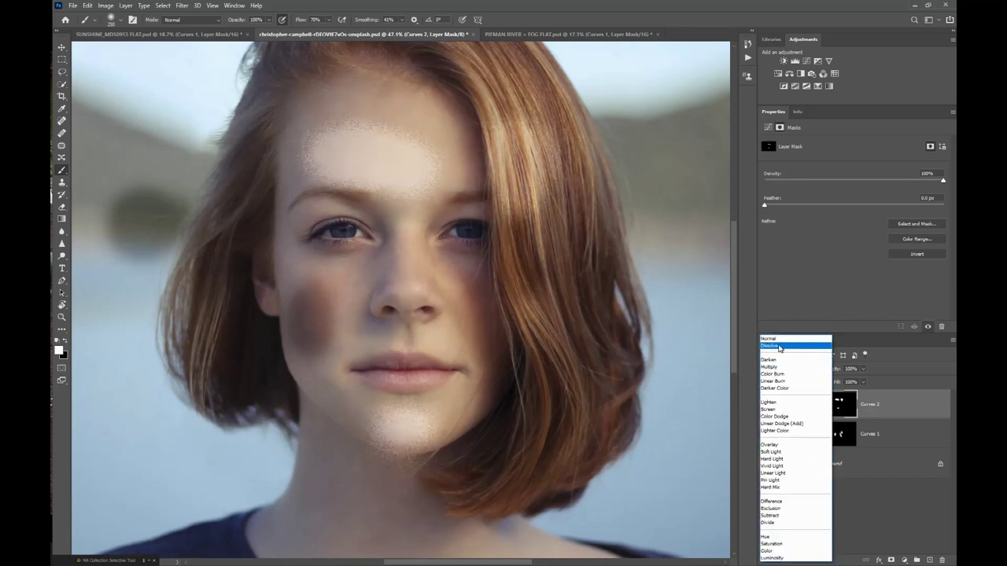
click(786, 558)
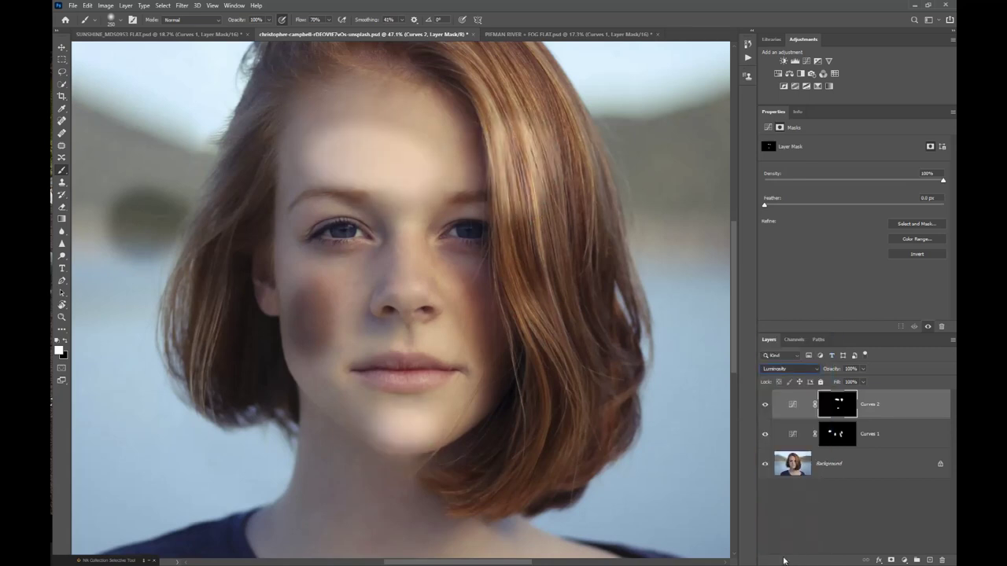
click(766, 405)
click(766, 406)
click(792, 406)
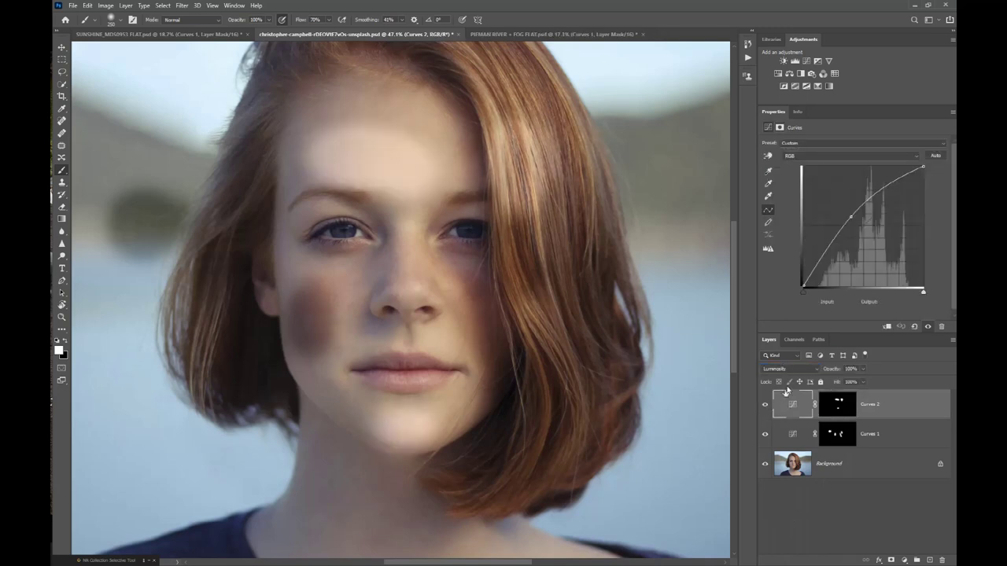
click(776, 370)
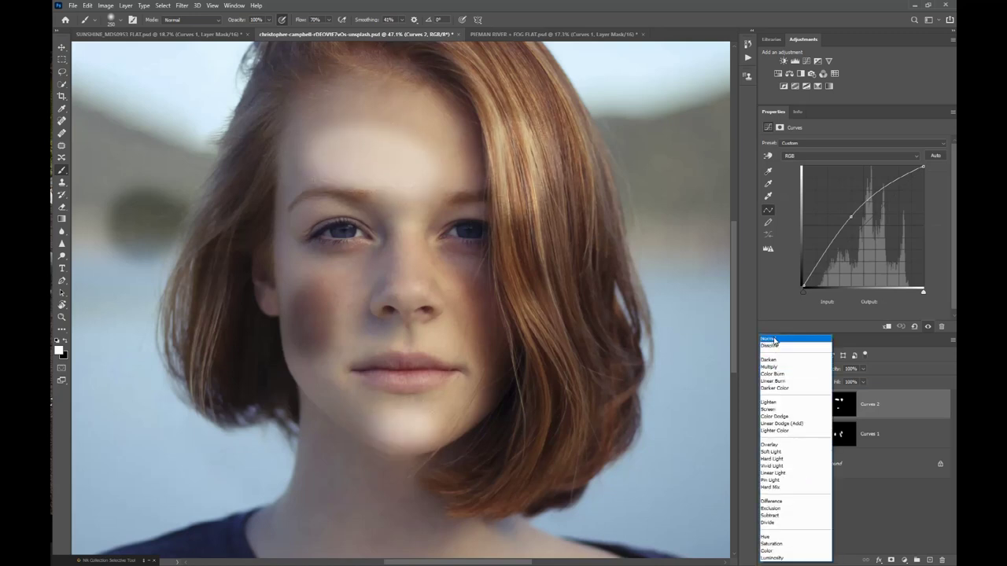
click(785, 558)
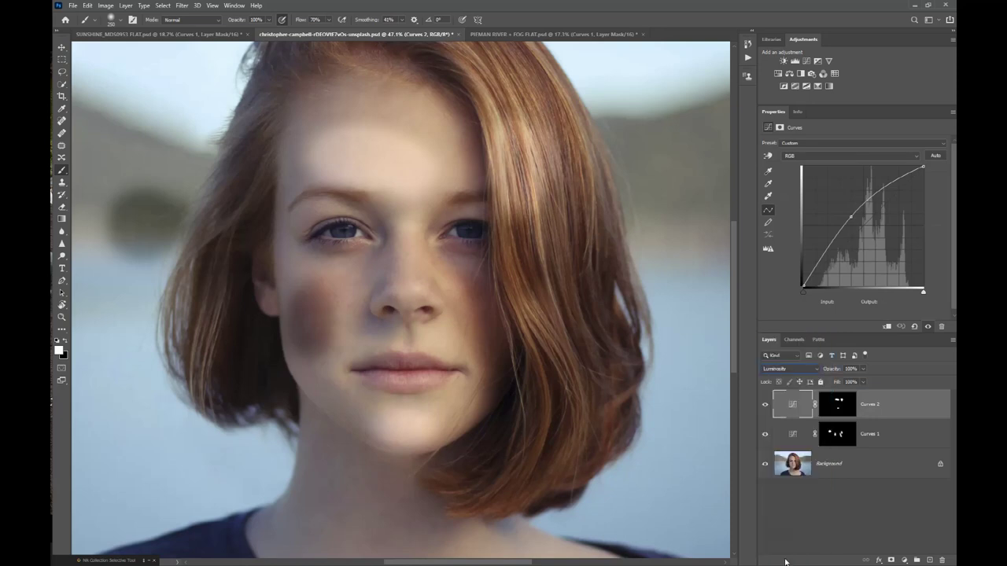
Set the Curves 1 blend mode to Luminosity and go over the darkened cheek area
click(792, 433)
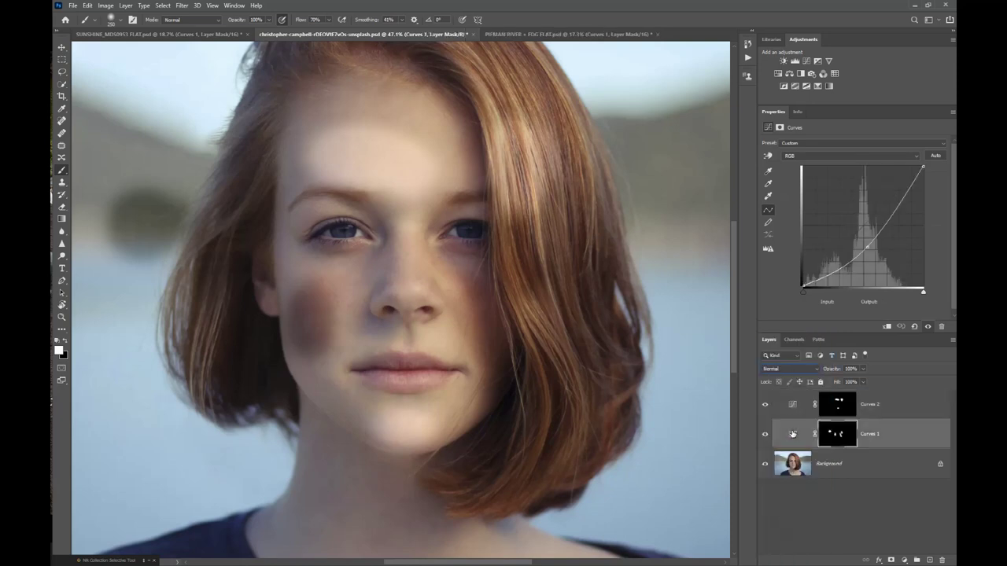
click(792, 370)
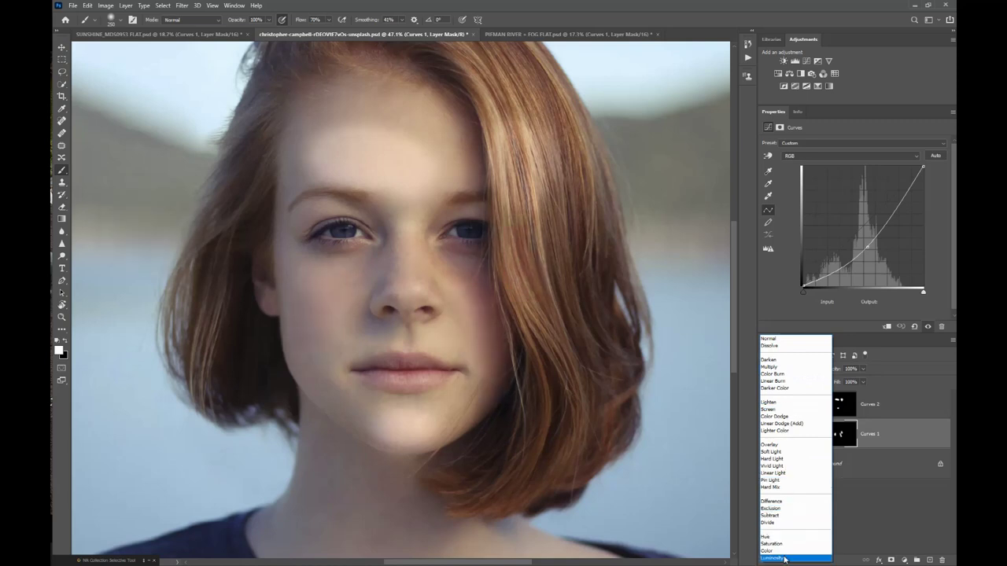
click(785, 558)
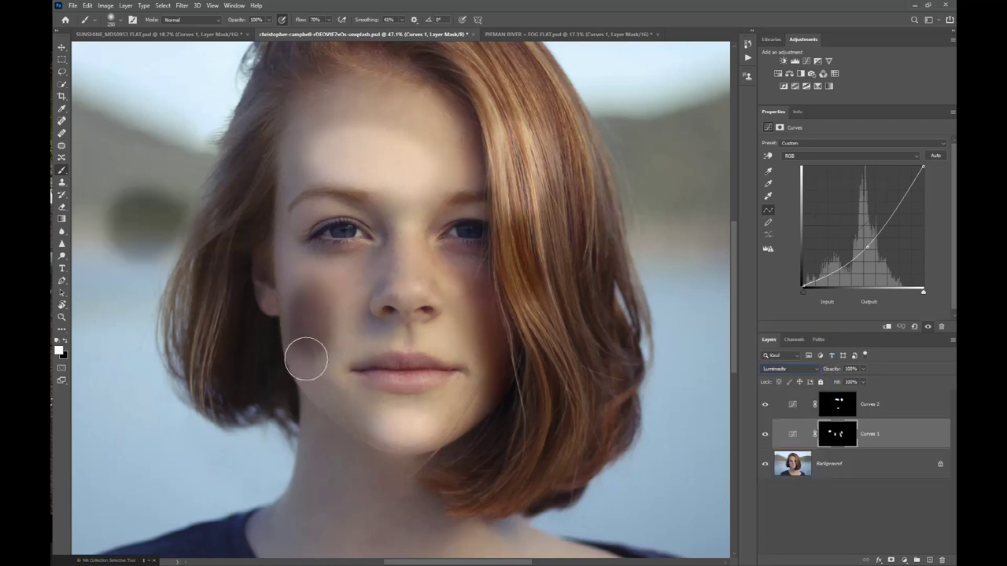
drag(307, 353, 288, 343)
Soften the Curves 1 darkening by moving its midtone point to input 128, output 99
click(61, 317)
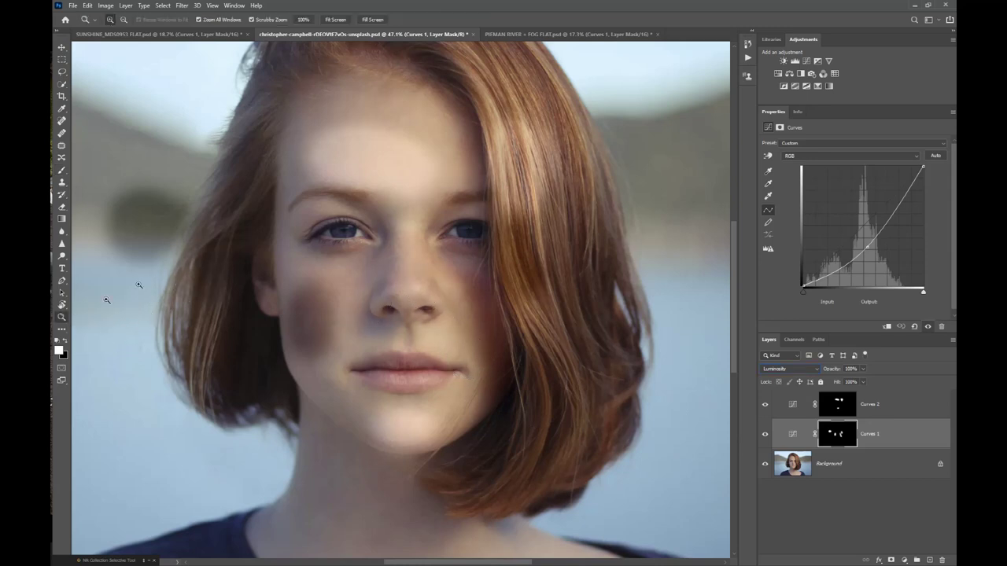
click(336, 19)
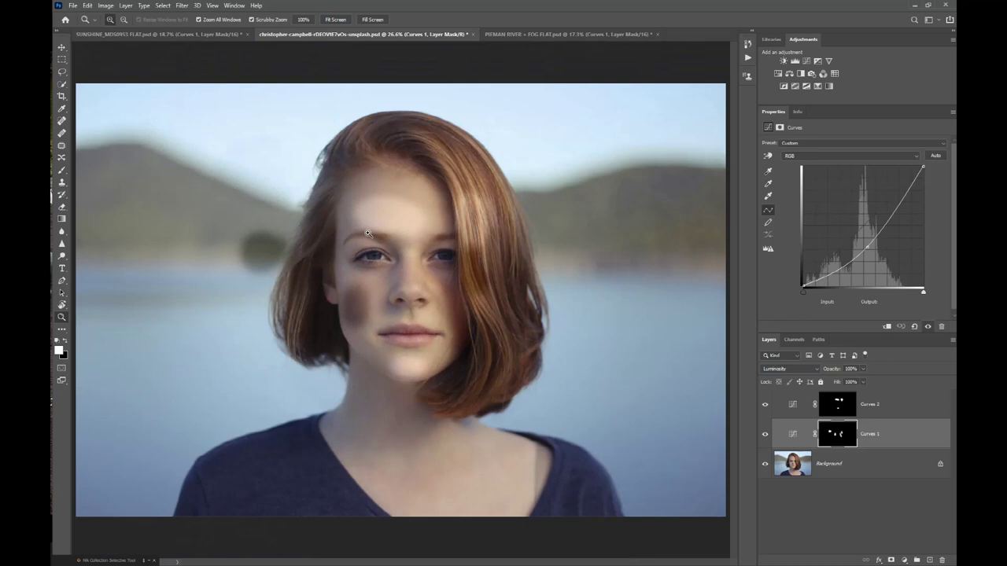
click(793, 435)
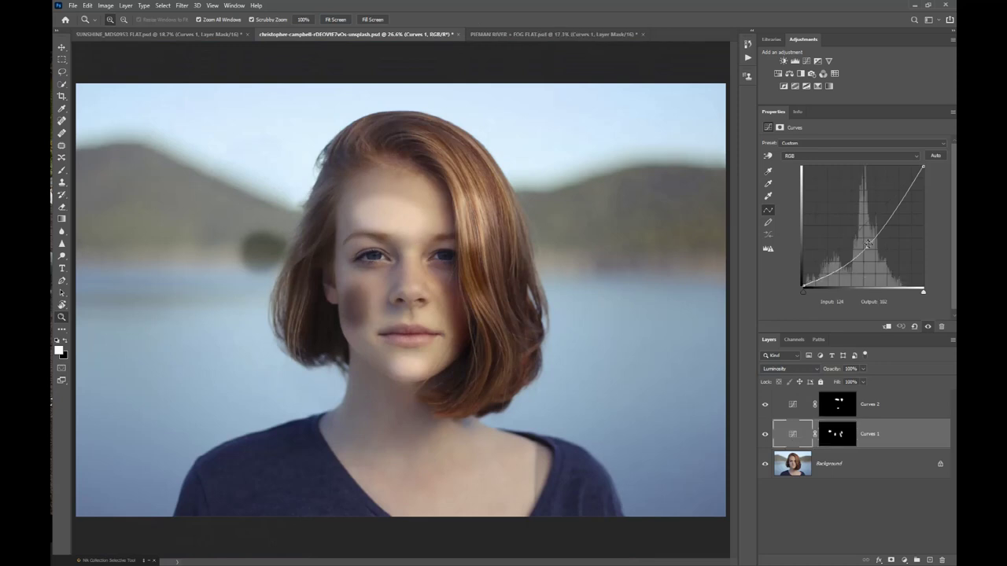
drag(865, 241, 863, 238)
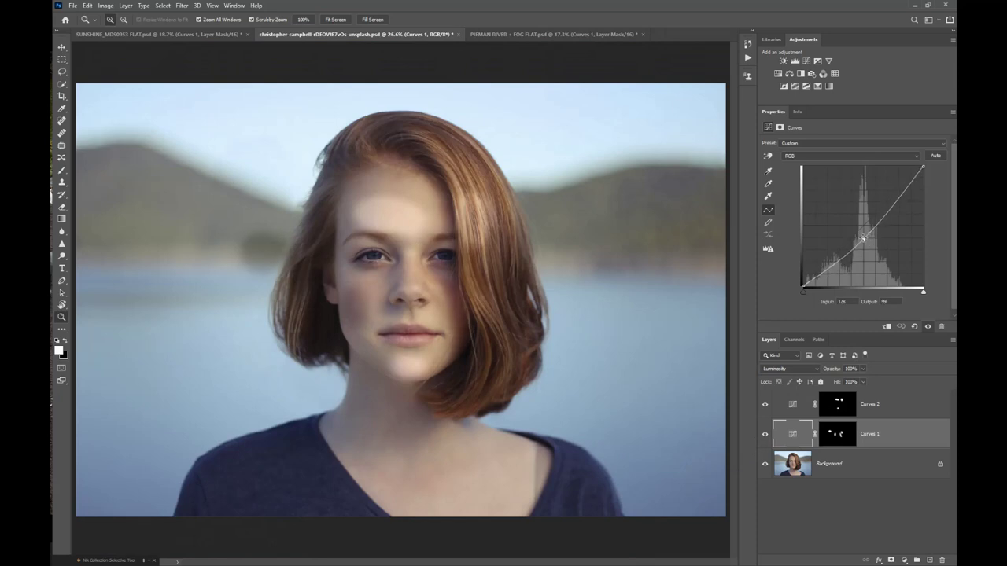